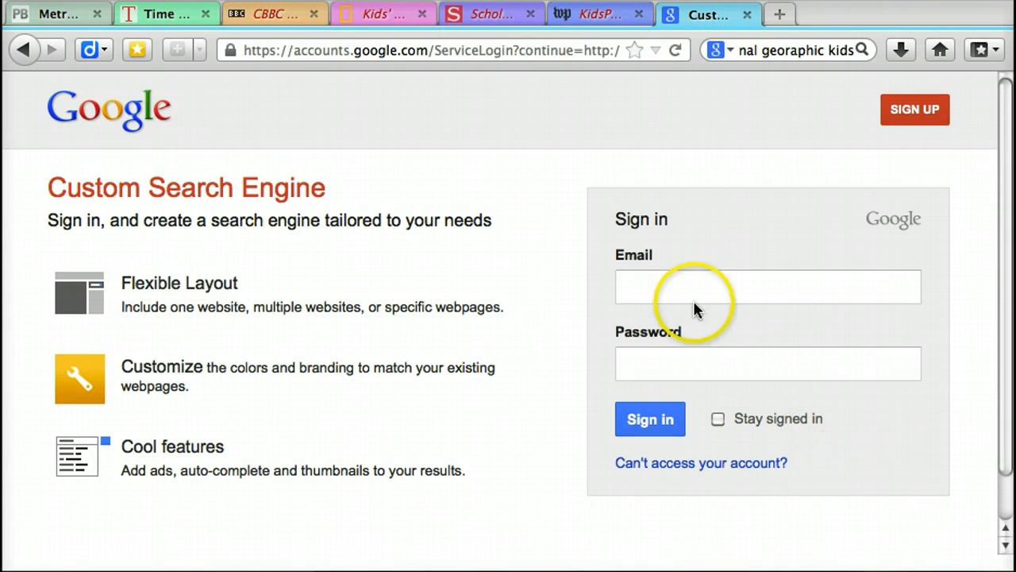
# Step: Sign in to Custom Search Engine with the account e-mail and password, and dismiss the offer to remember the password
pyautogui.click(661, 288)
pyautogui.write('me')
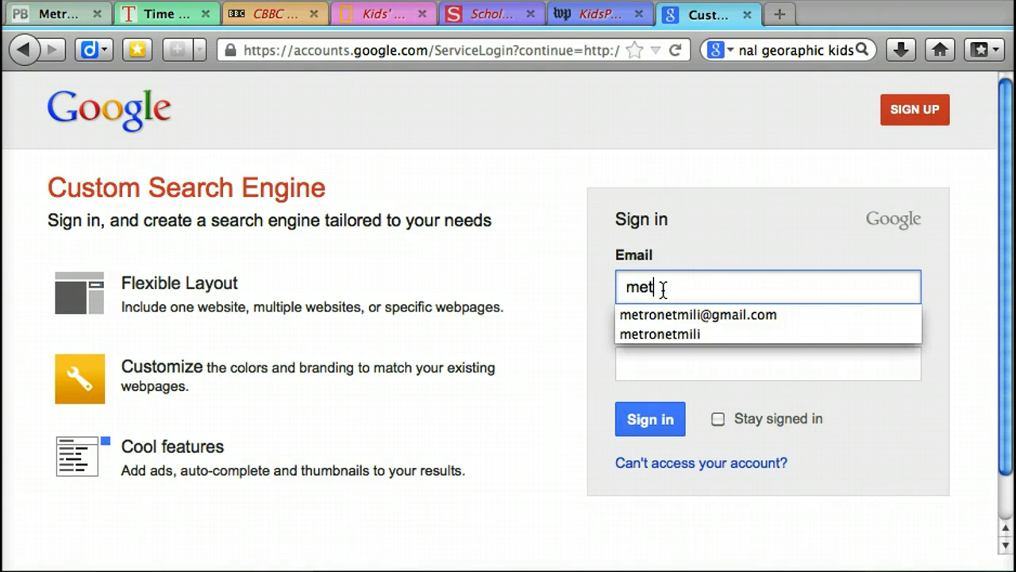
pyautogui.write('t')
pyautogui.press('Down')
pyautogui.press('Tab')
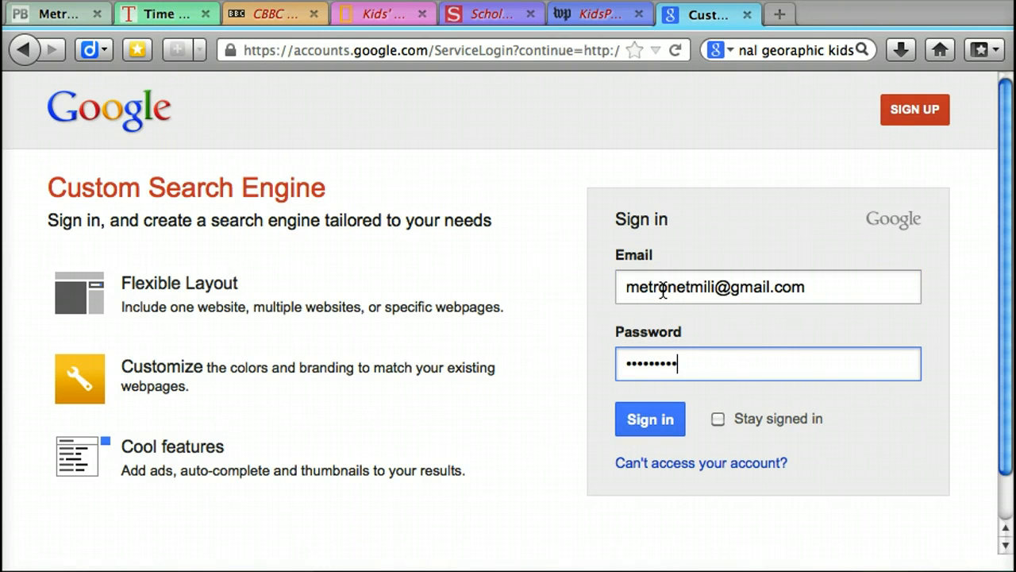
pyautogui.press('BackSpace')
pyautogui.press('BackSpace')
pyautogui.press('BackSpace')
pyautogui.press('BackSpace')
pyautogui.press('BackSpace')
pyautogui.press('BackSpace')
pyautogui.press('BackSpace')
pyautogui.press('BackSpace')
pyautogui.press('BackSpace')
pyautogui.write('•••••••••••')
pyautogui.press('Return')
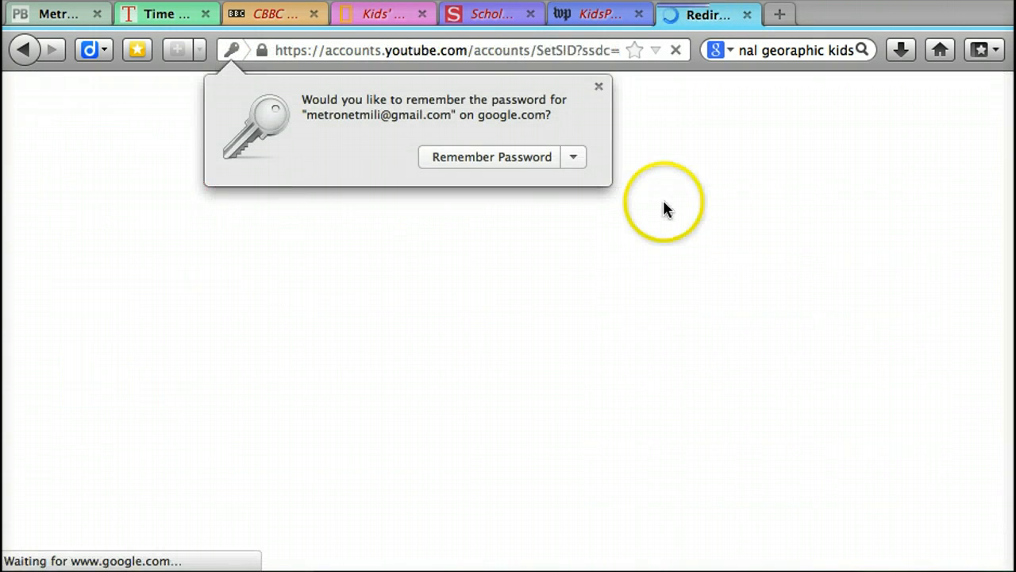
pyautogui.click(598, 86)
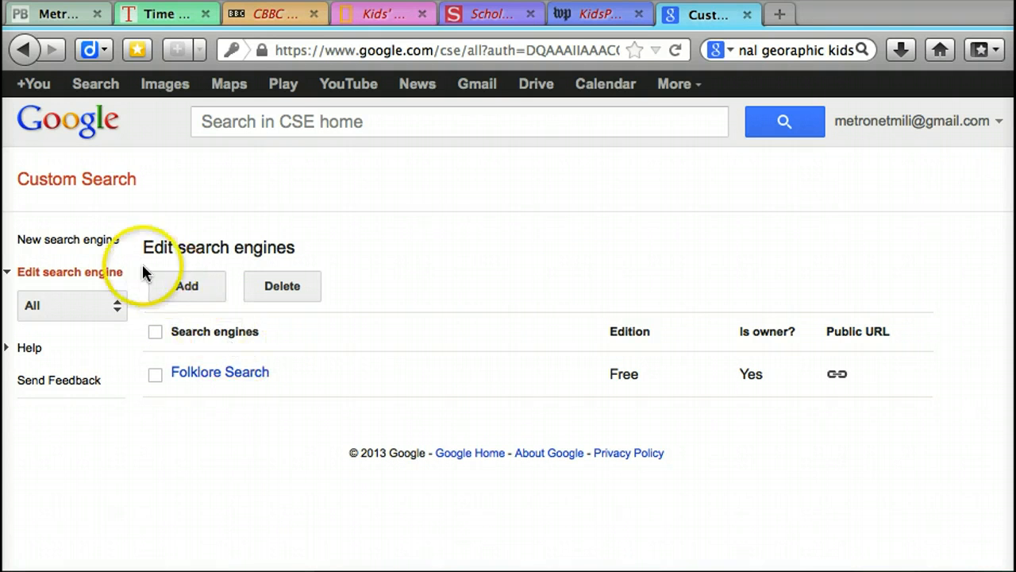
pyautogui.click(67, 248)
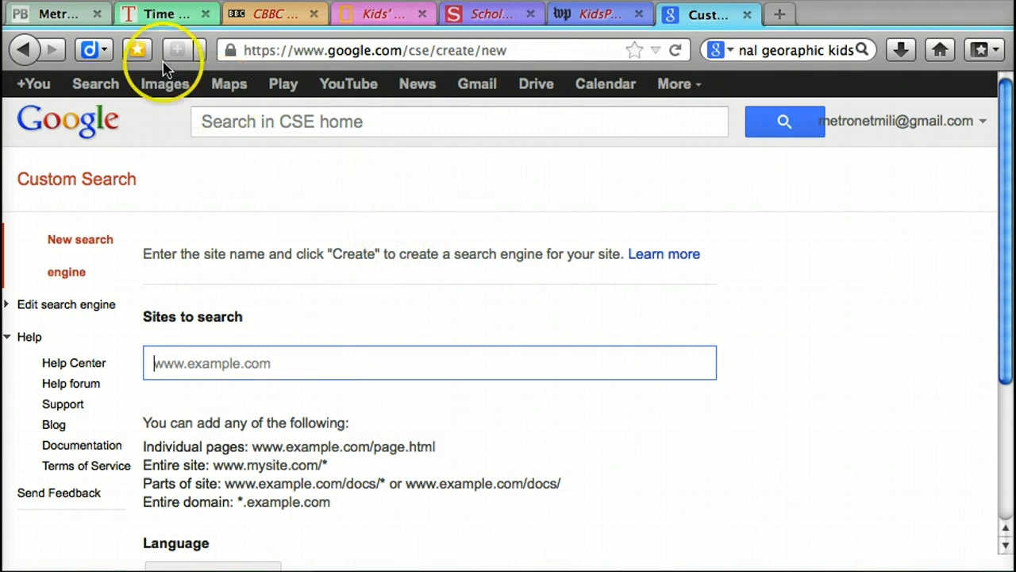
pyautogui.click(161, 17)
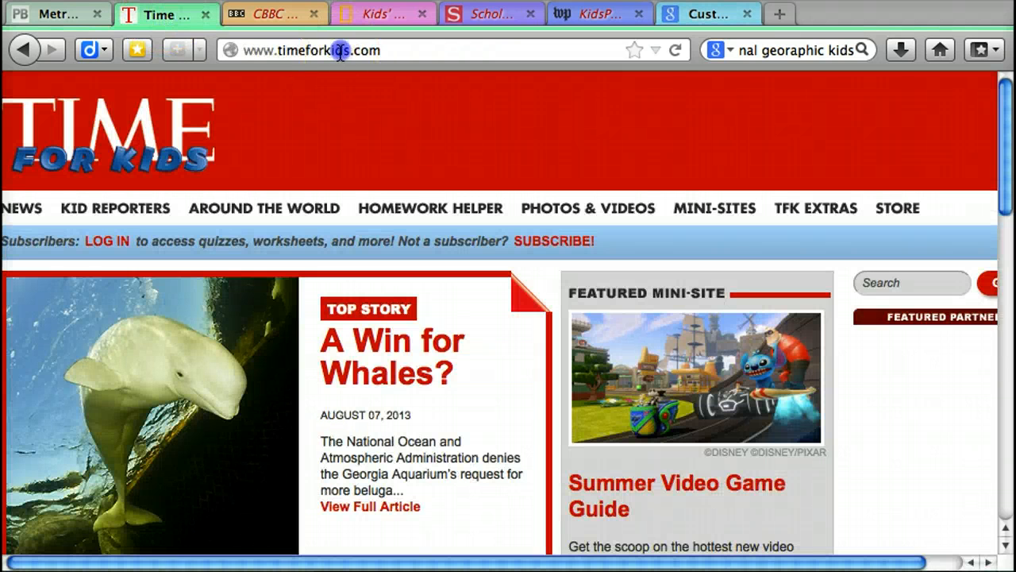
pyautogui.click(340, 50)
pyautogui.press('super+c')
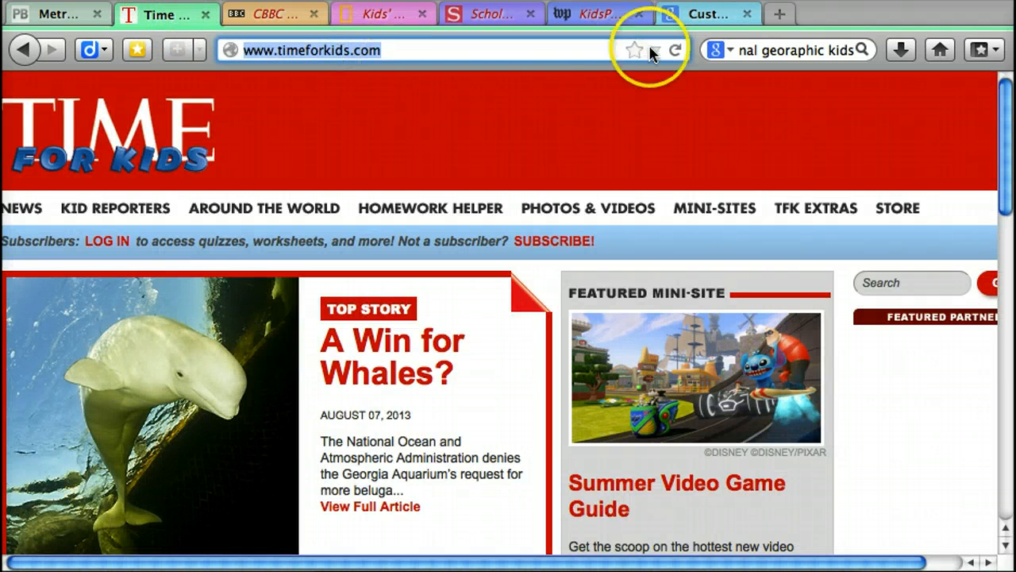
pyautogui.click(706, 15)
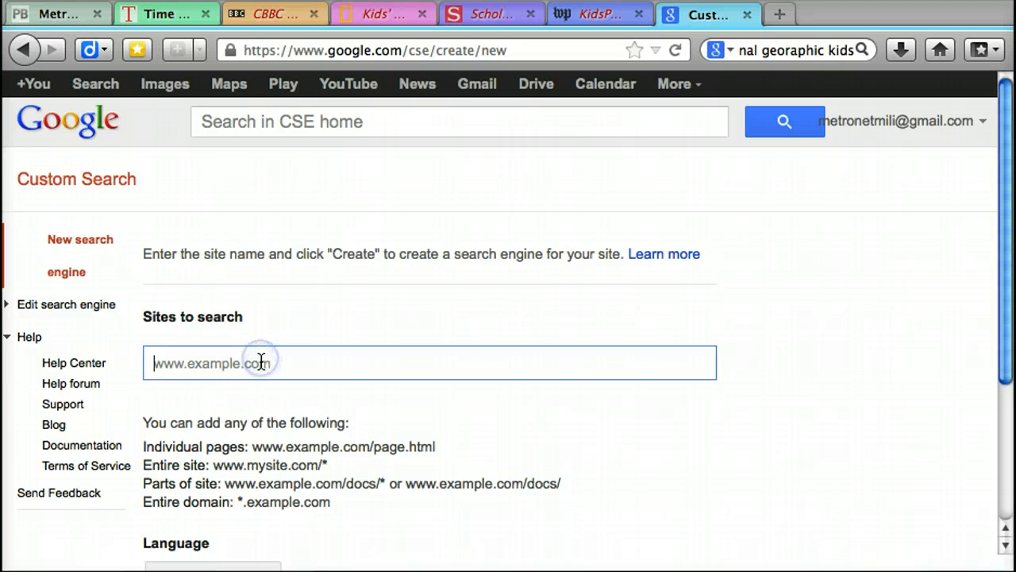
pyautogui.press('super+v')
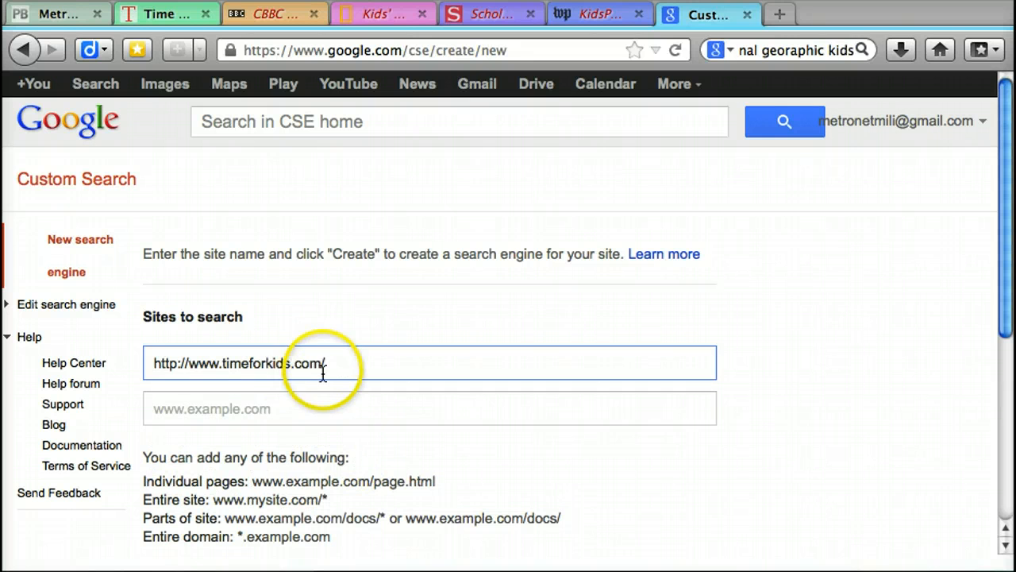
pyautogui.click(283, 407)
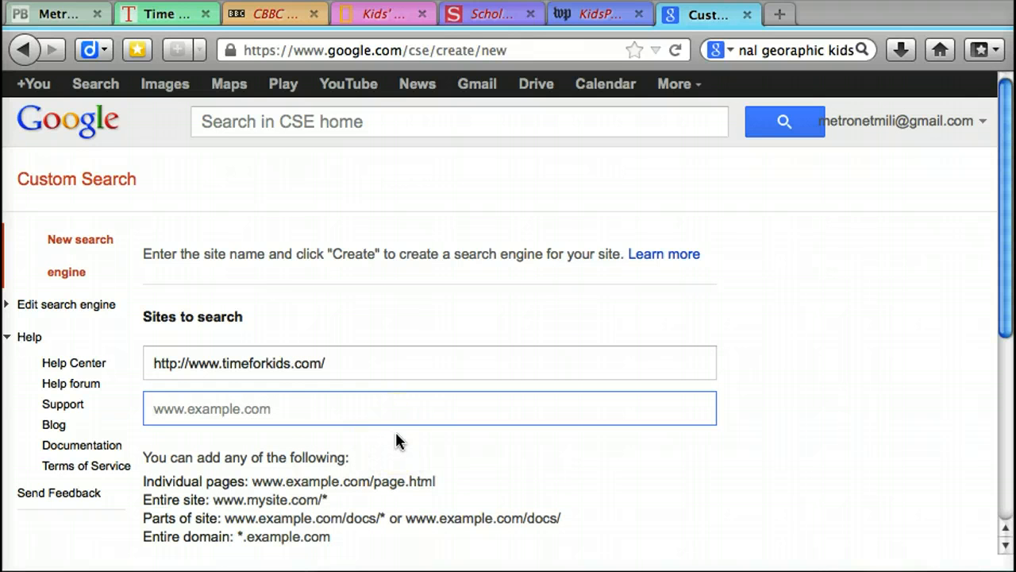
pyautogui.click(386, 415)
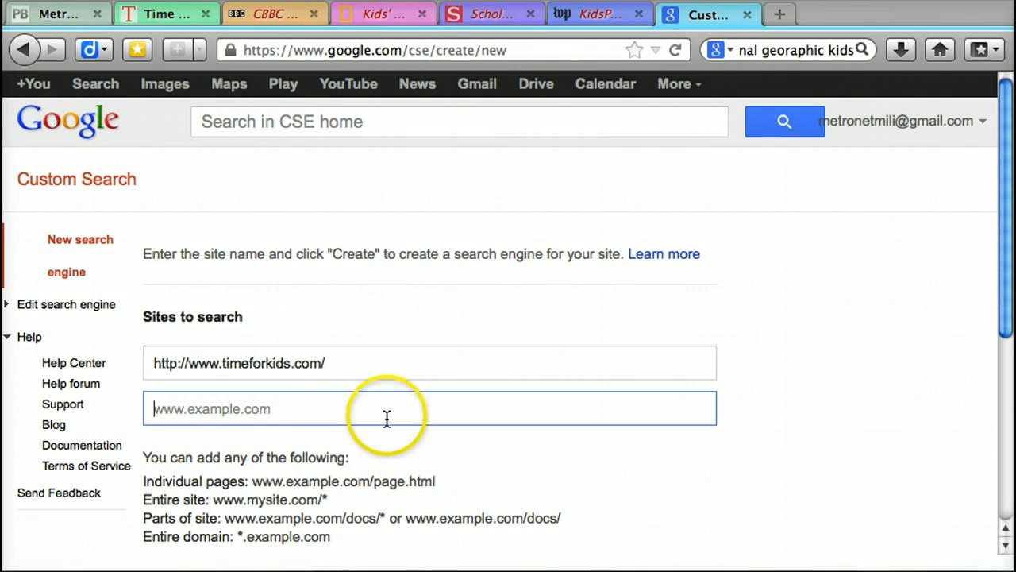
pyautogui.click(284, 16)
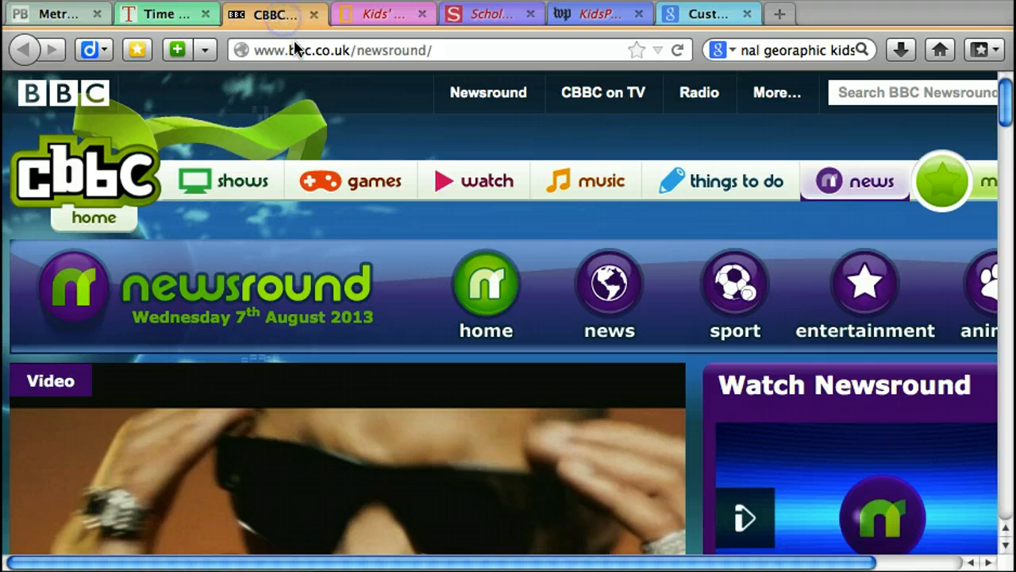
pyautogui.click(305, 50)
pyautogui.press('super+c')
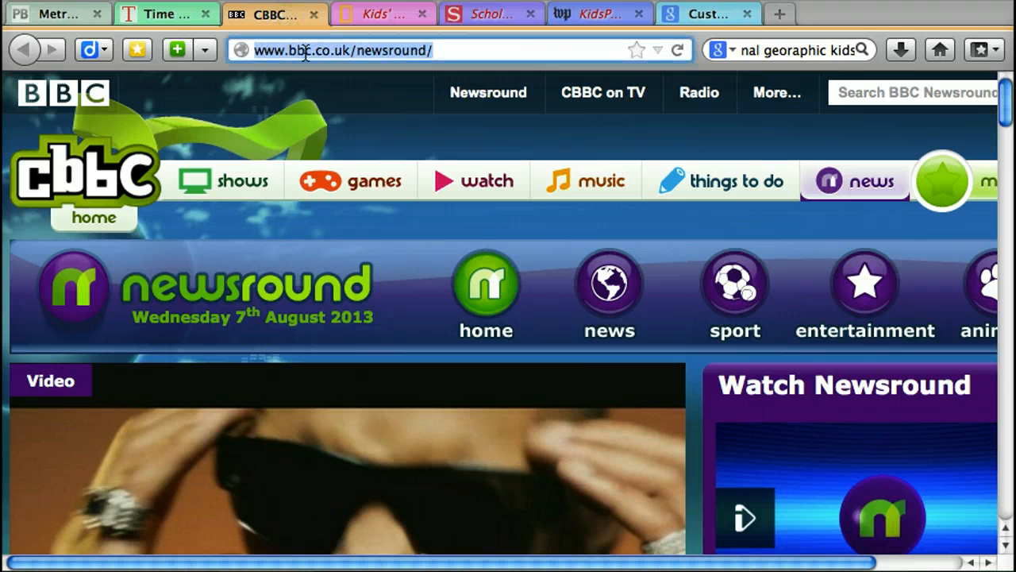
pyautogui.click(696, 14)
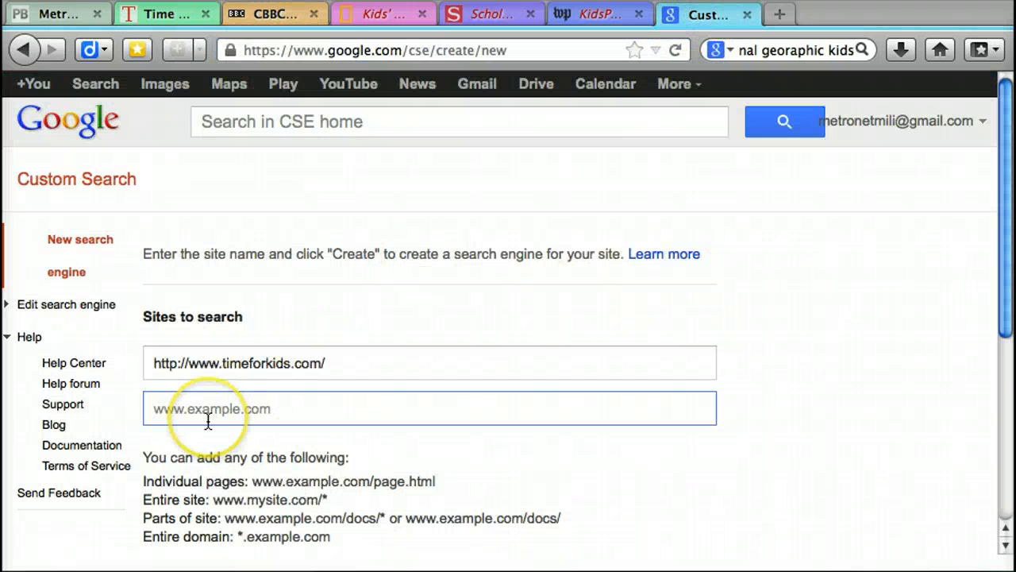
pyautogui.press('super+v')
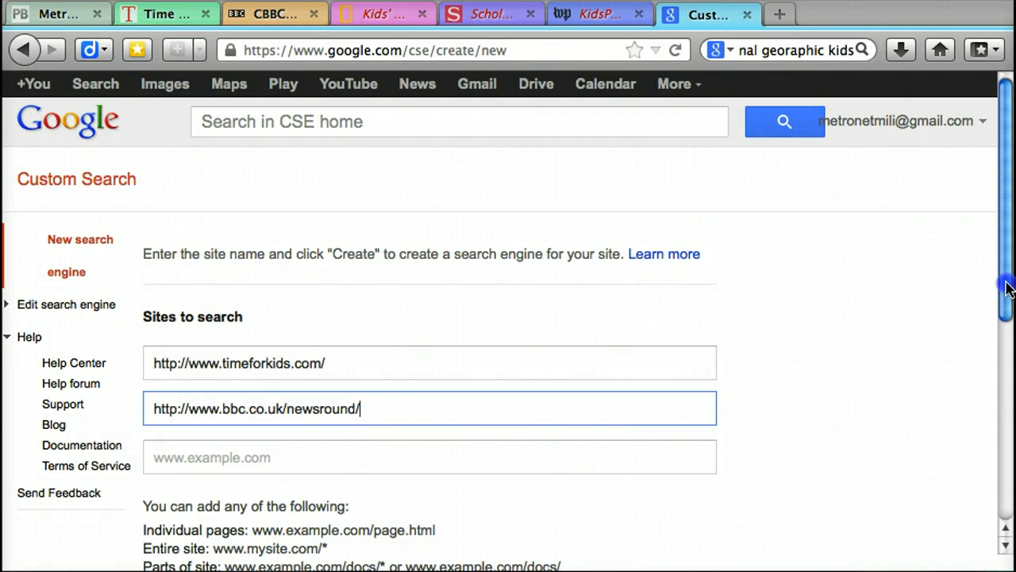
pyautogui.scroll(-2, 1006, 287)
pyautogui.click(374, 16)
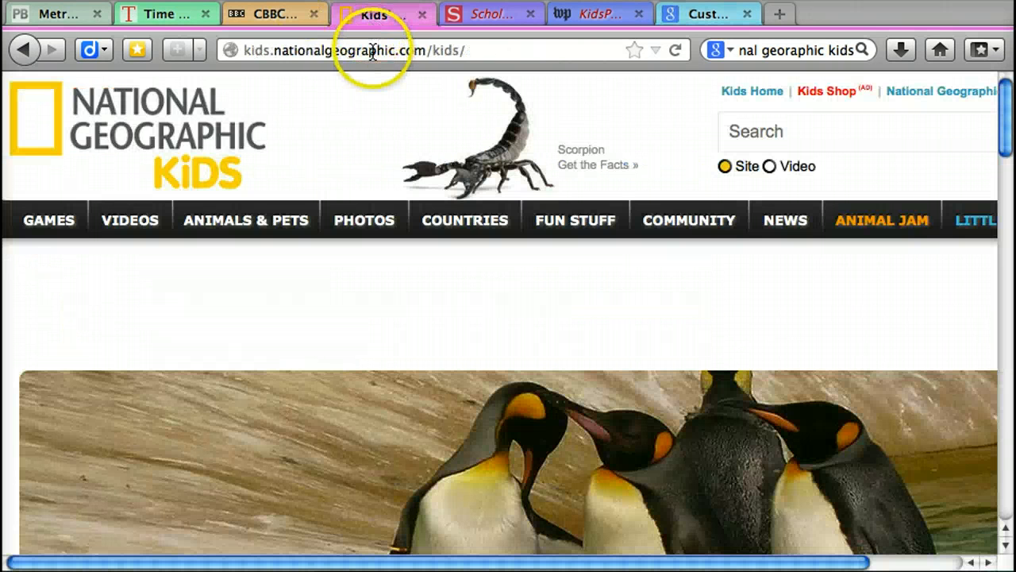
pyautogui.click(372, 53)
pyautogui.hotkey('ctrl', 'c')
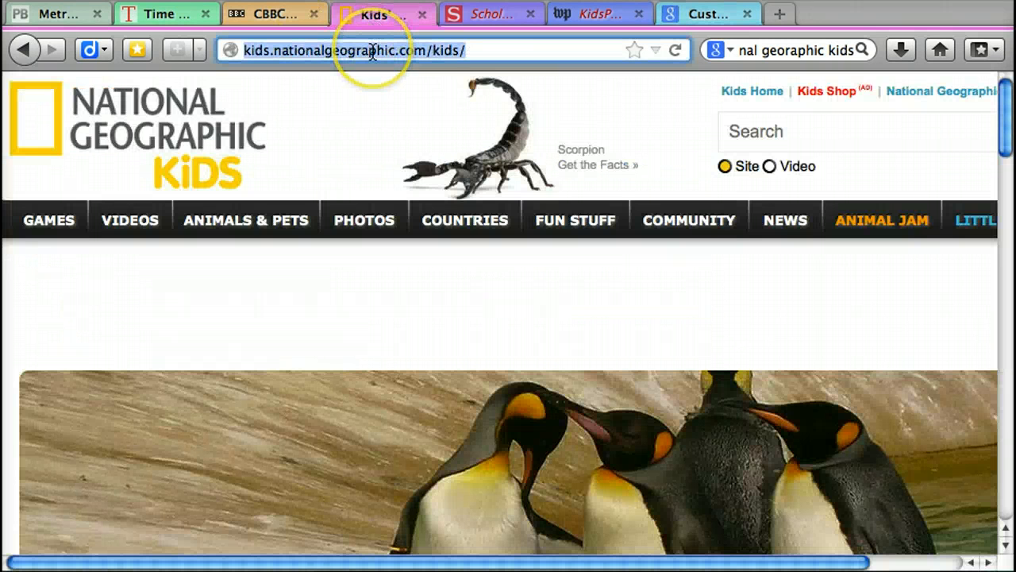
pyautogui.click(685, 13)
pyautogui.click(191, 369)
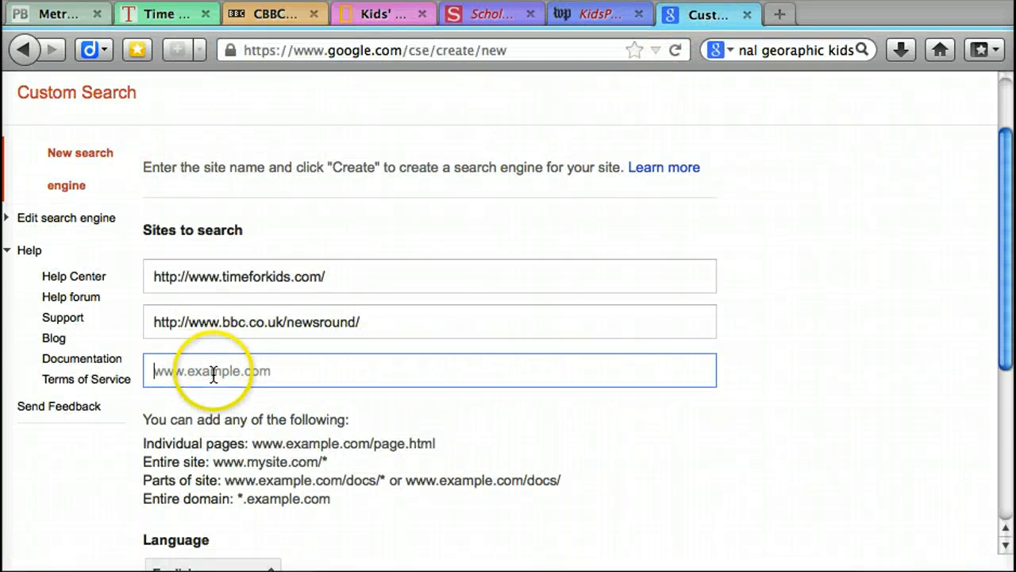
pyautogui.hotkey('ctrl', 'v')
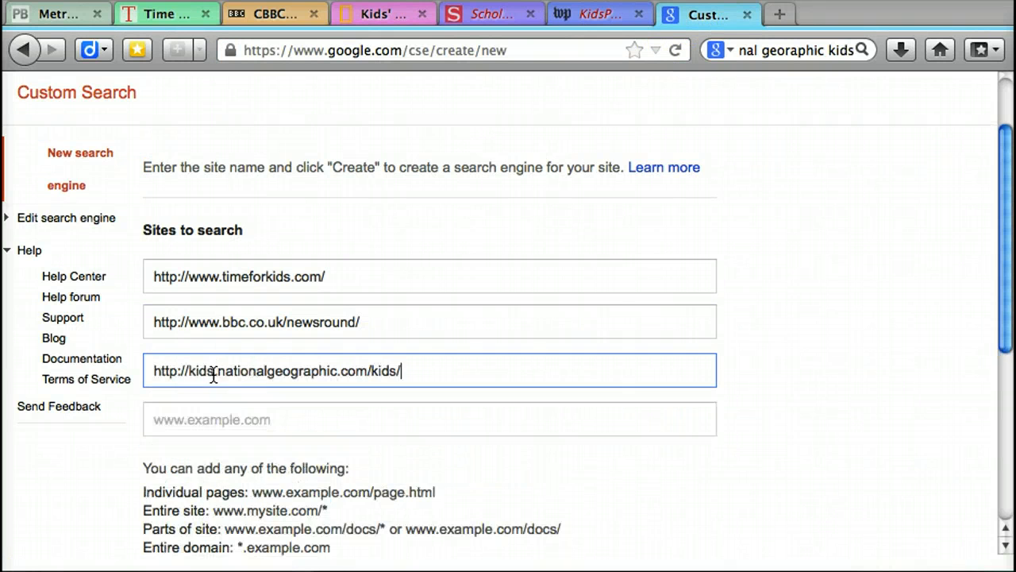
pyautogui.click(459, 16)
pyautogui.click(414, 50)
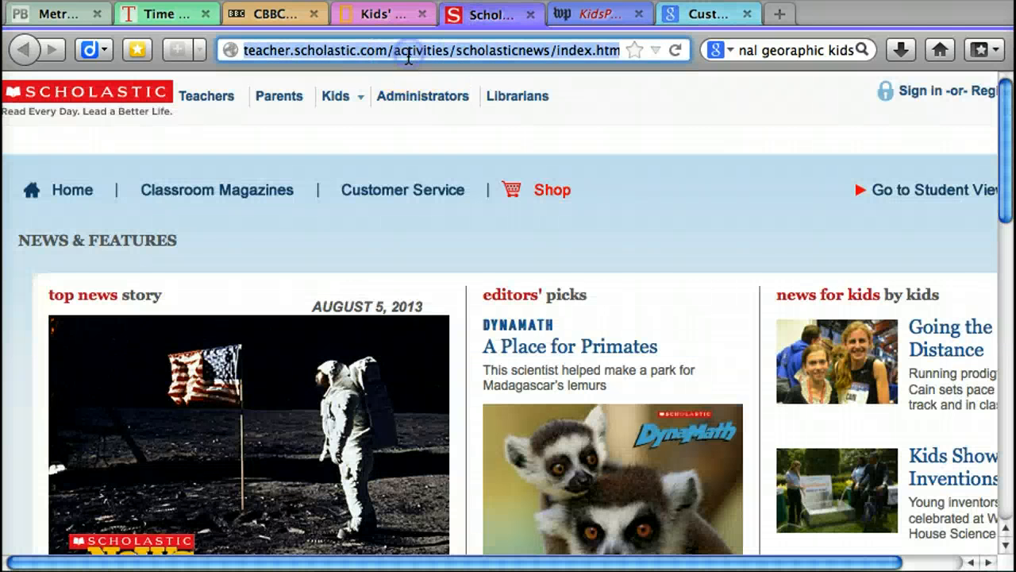
pyautogui.click(704, 17)
pyautogui.click(272, 428)
pyautogui.write('http://teacher.scholastic.com/activities/scholasticnews/index.html')
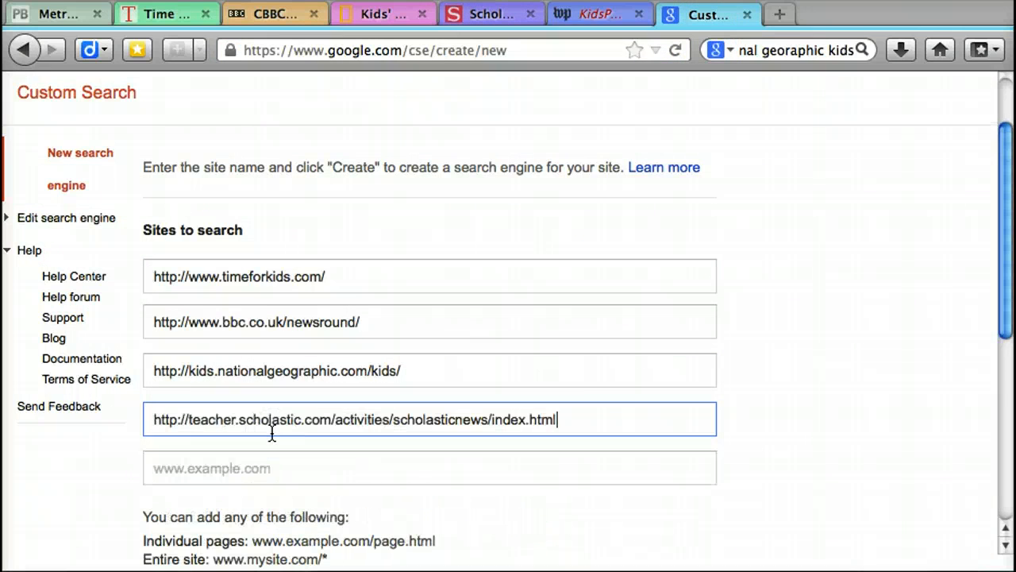
pyautogui.click(597, 14)
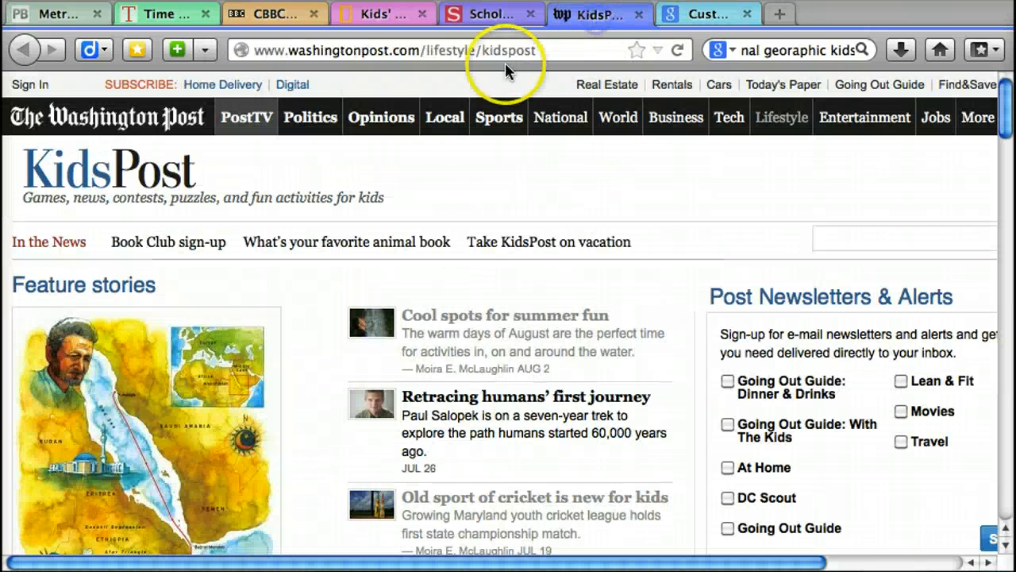
pyautogui.click(498, 53)
pyautogui.press('super+c')
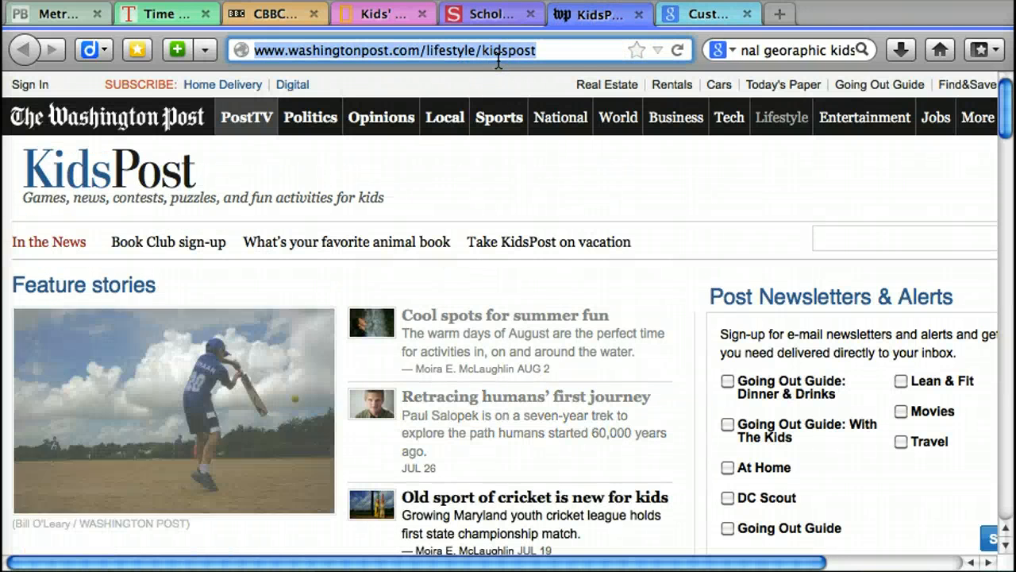
pyautogui.click(698, 14)
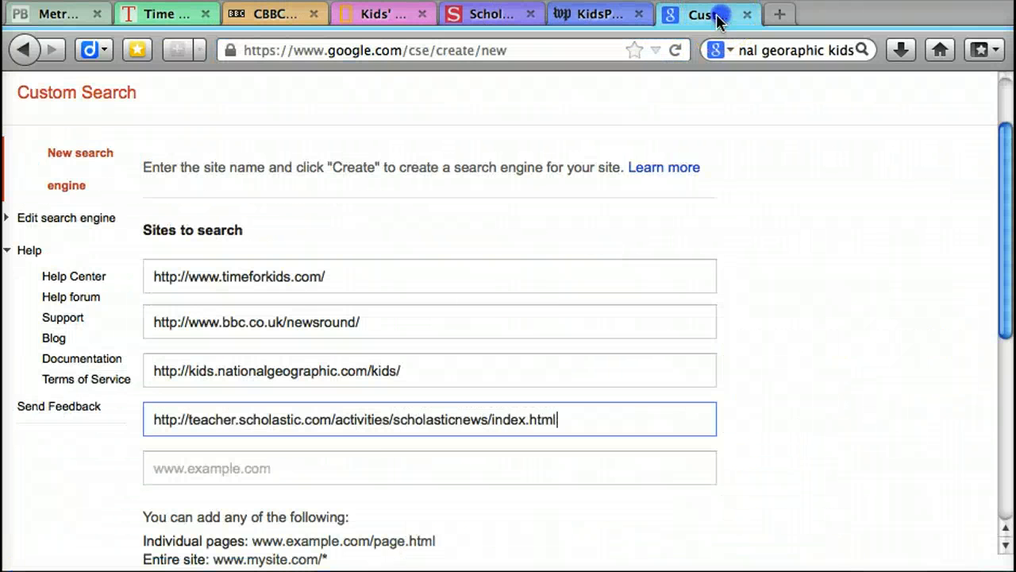
pyautogui.click(297, 466)
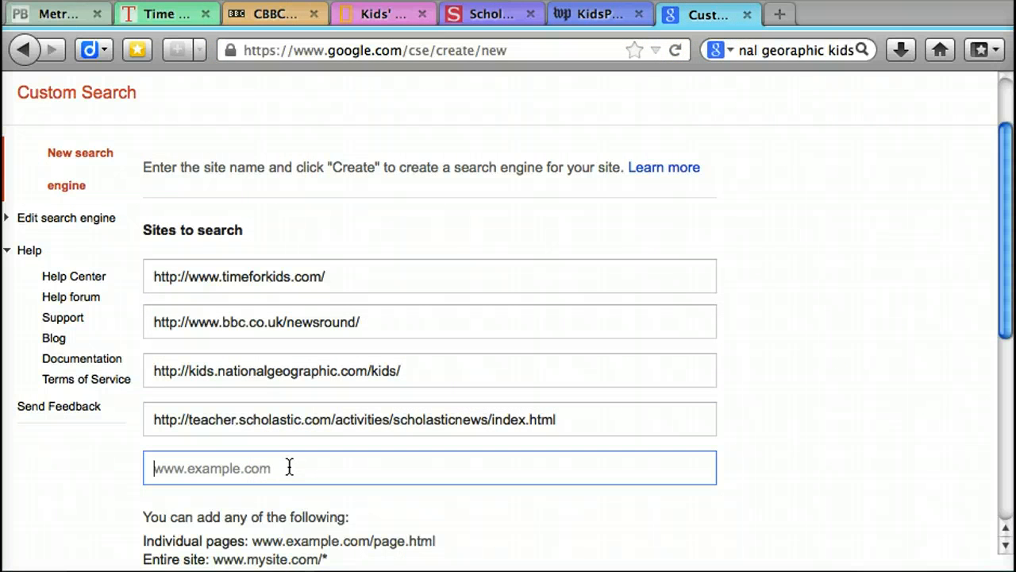
pyautogui.press('super+v')
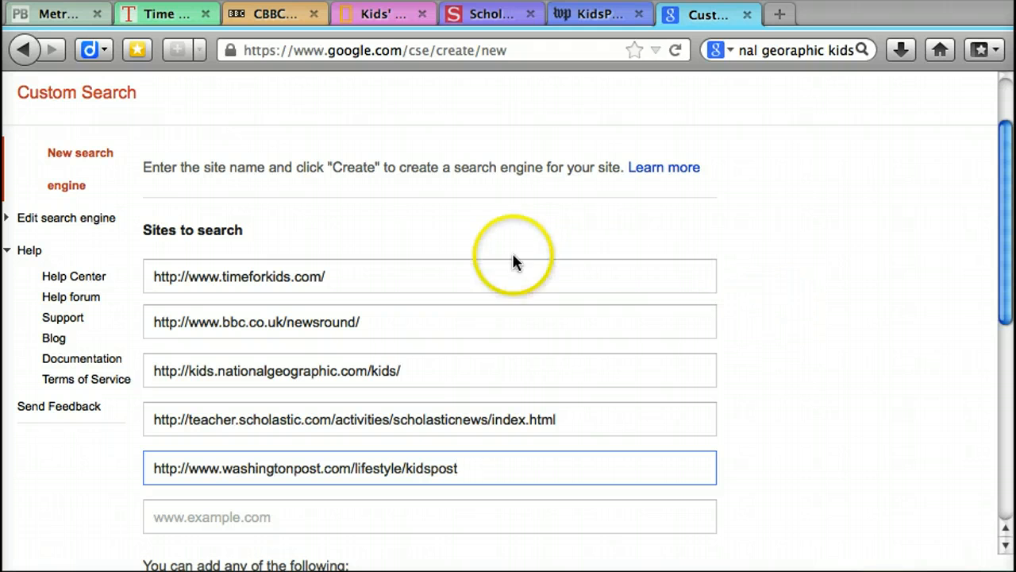
# Step: Replace the search engine's suggested name with "Kids News Search"
pyautogui.moveTo(1007, 200); pyautogui.dragTo(1011, 404)
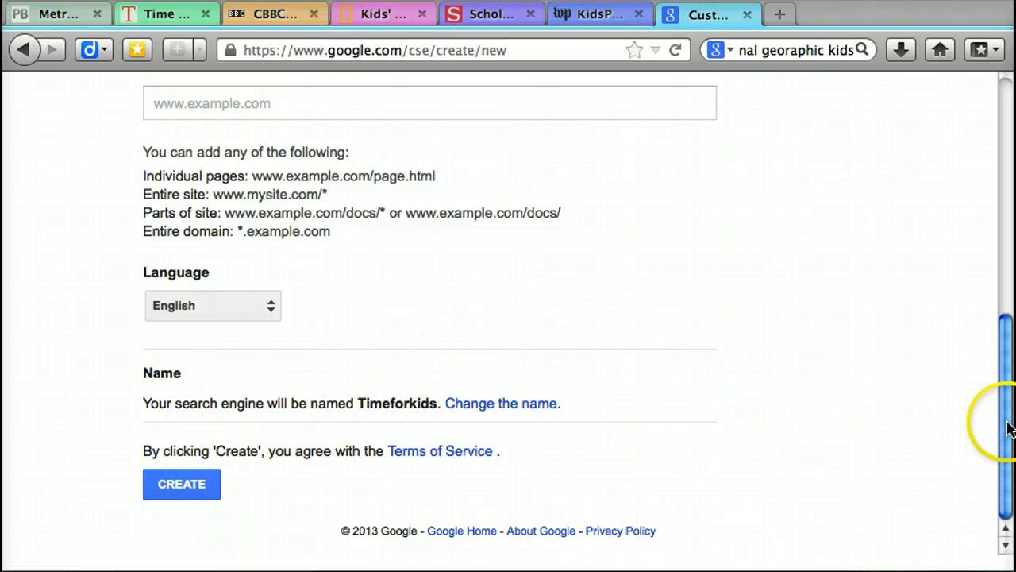
pyautogui.moveTo(1009, 420); pyautogui.dragTo(1007, 240)
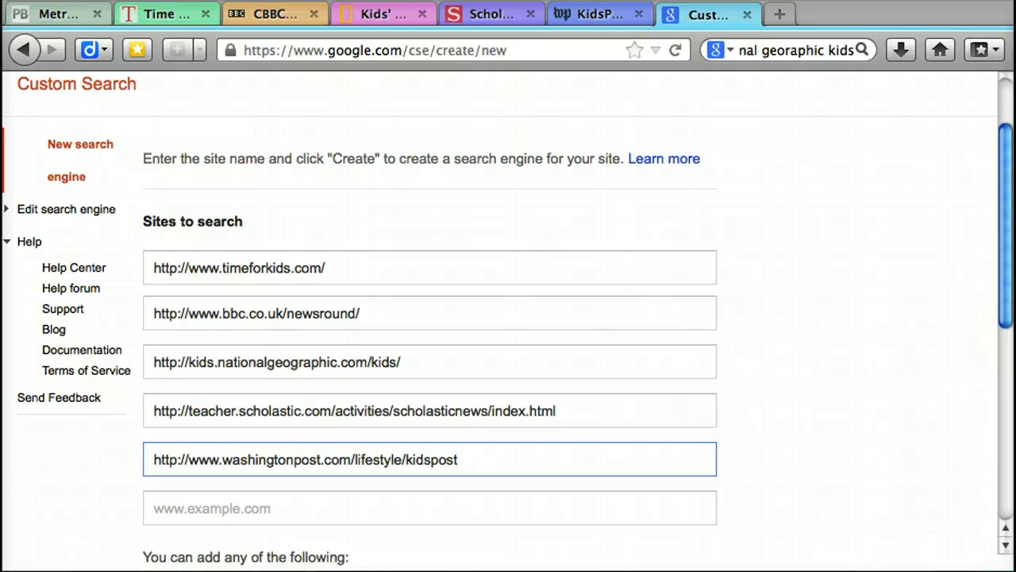
pyautogui.moveTo(1007, 238); pyautogui.dragTo(1005, 442)
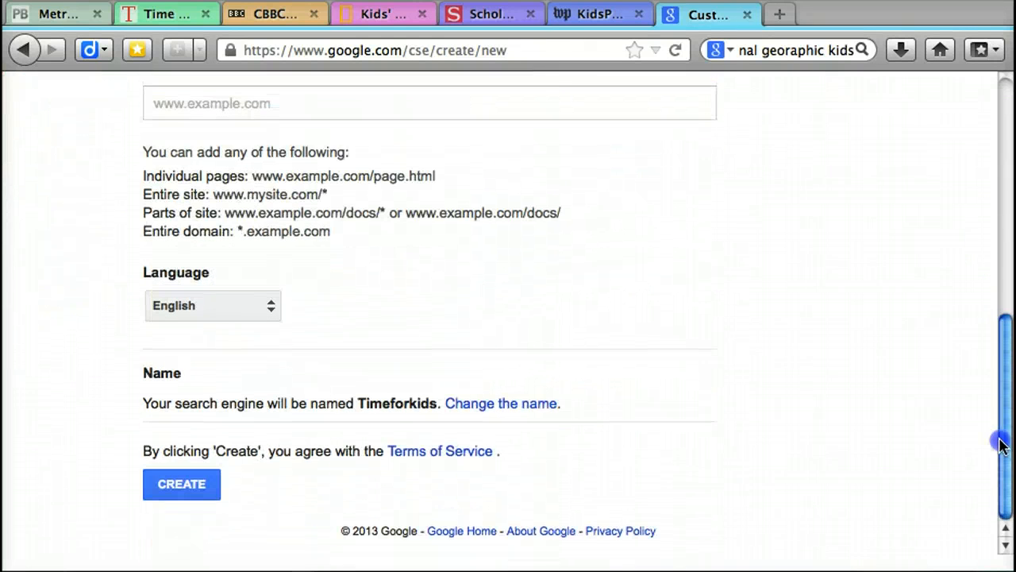
pyautogui.click(499, 416)
pyautogui.click(229, 414)
pyautogui.moveTo(229, 414); pyautogui.dragTo(102, 410)
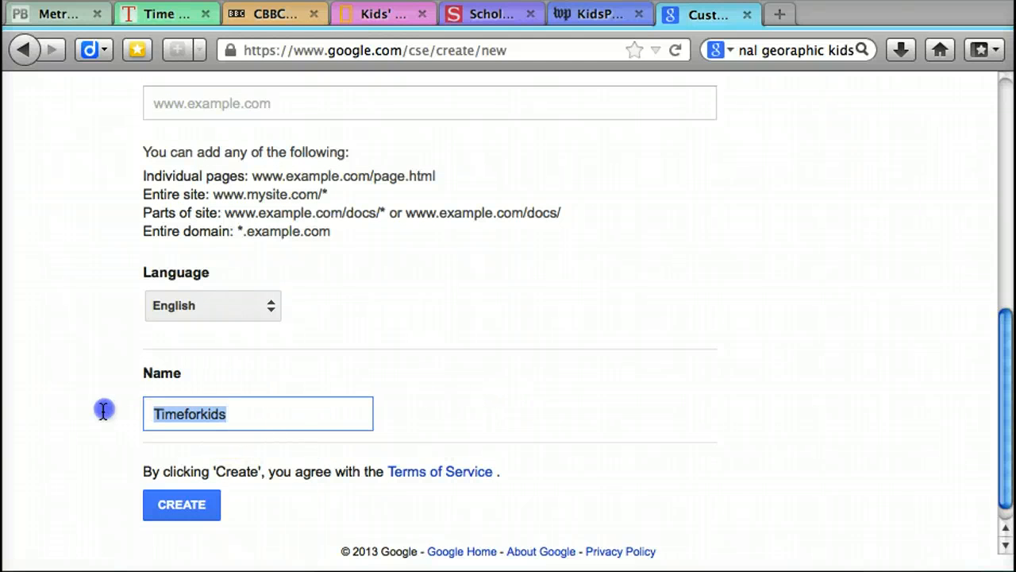
pyautogui.write('New')
pyautogui.press('BackSpace')
pyautogui.press('BackSpace')
pyautogui.press('BackSpace')
pyautogui.write('K')
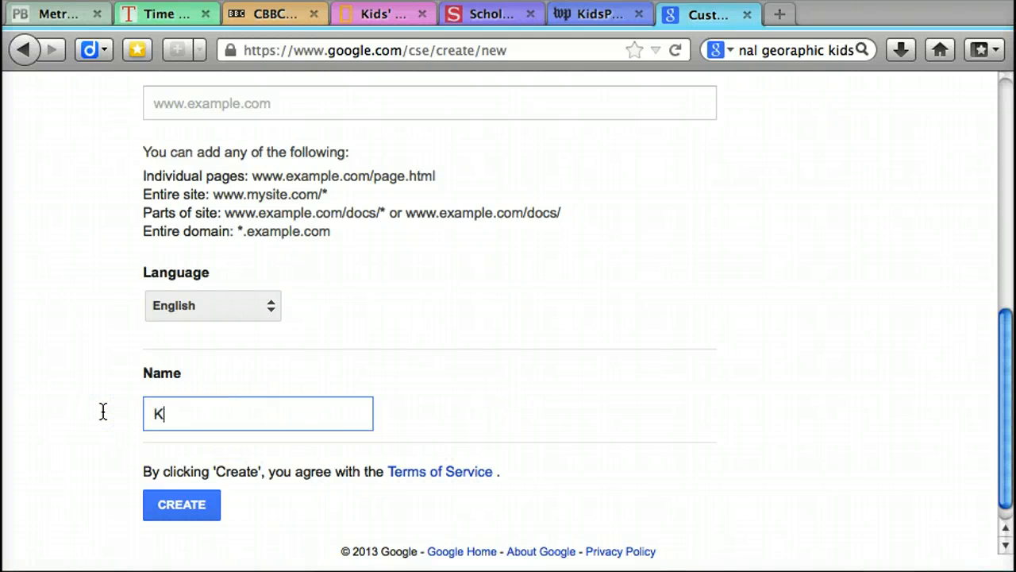
pyautogui.write('ids News Search')
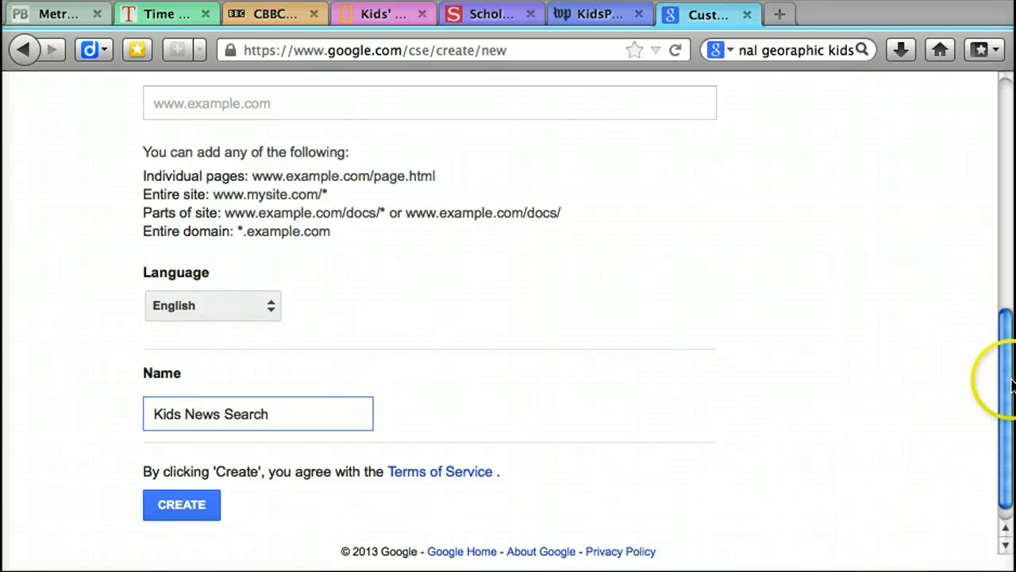
# Step: Create the Kids News Search engine and view the options offered for it
pyautogui.moveTo(1008, 386); pyautogui.dragTo(1008, 397)
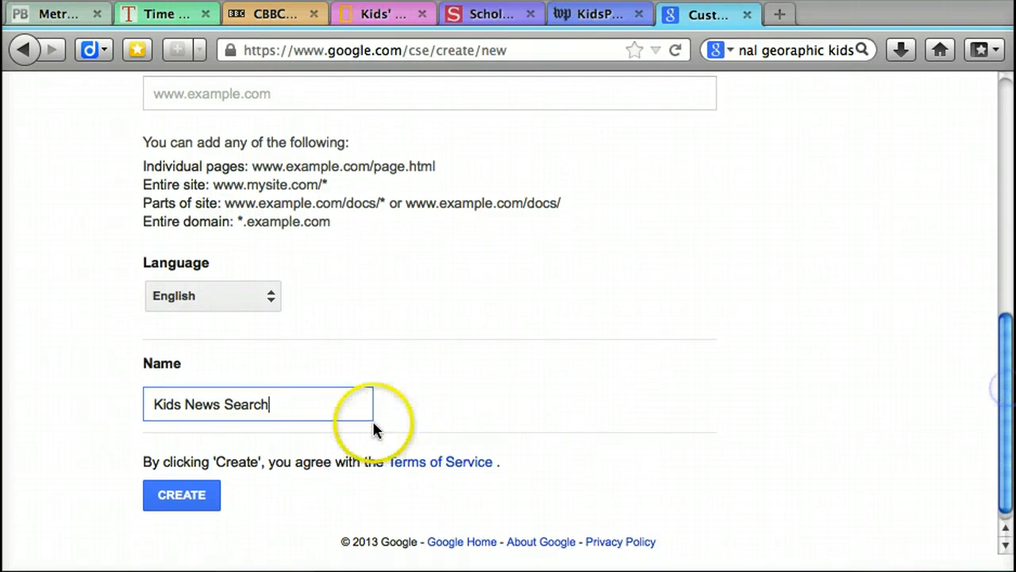
pyautogui.click(185, 503)
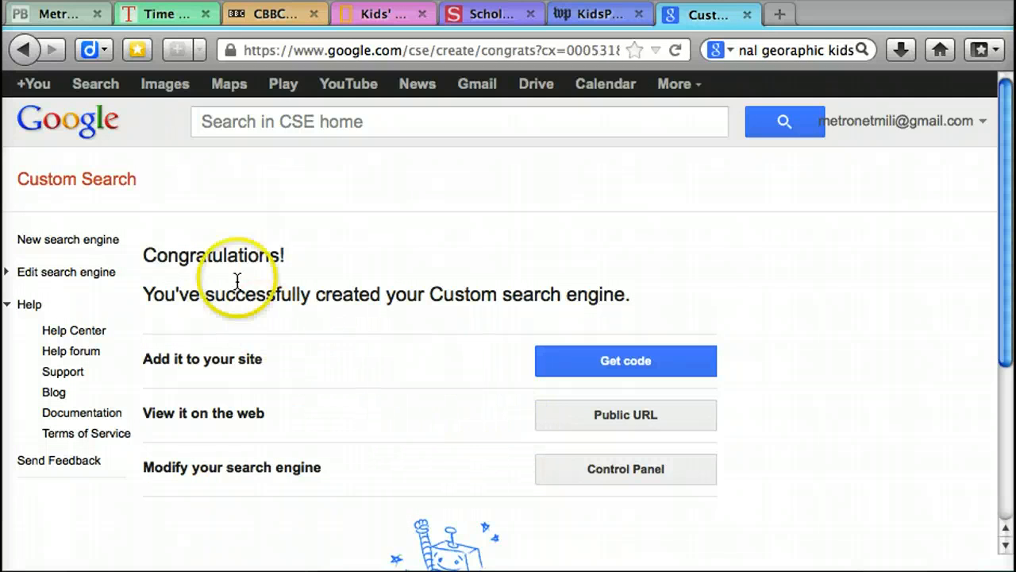
pyautogui.moveTo(1005, 220); pyautogui.dragTo(1008, 302)
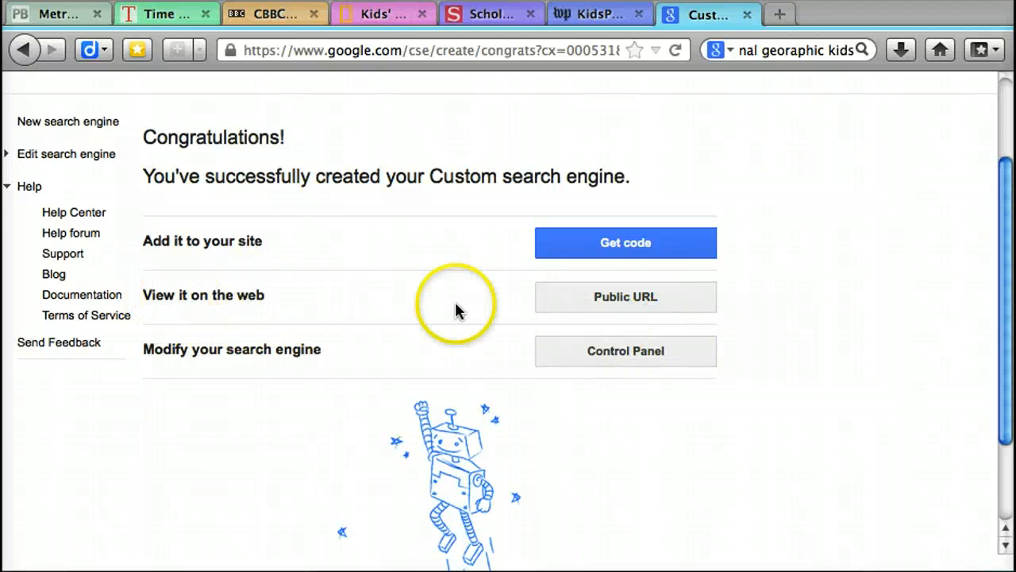
# Step: Open the Kids News Search engine's public page and select its web address
pyautogui.click(591, 299)
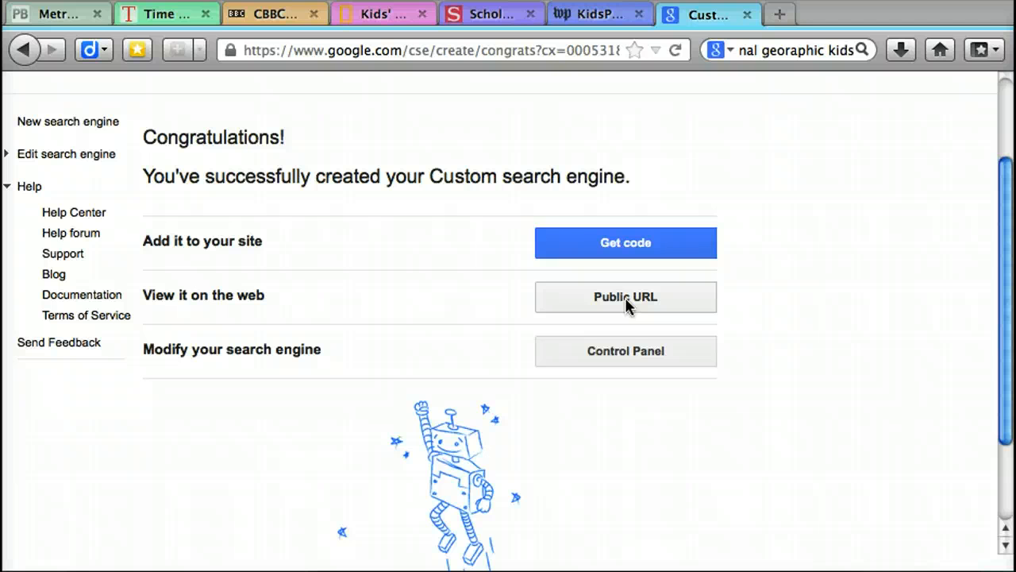
pyautogui.click(625, 303)
pyautogui.click(622, 301)
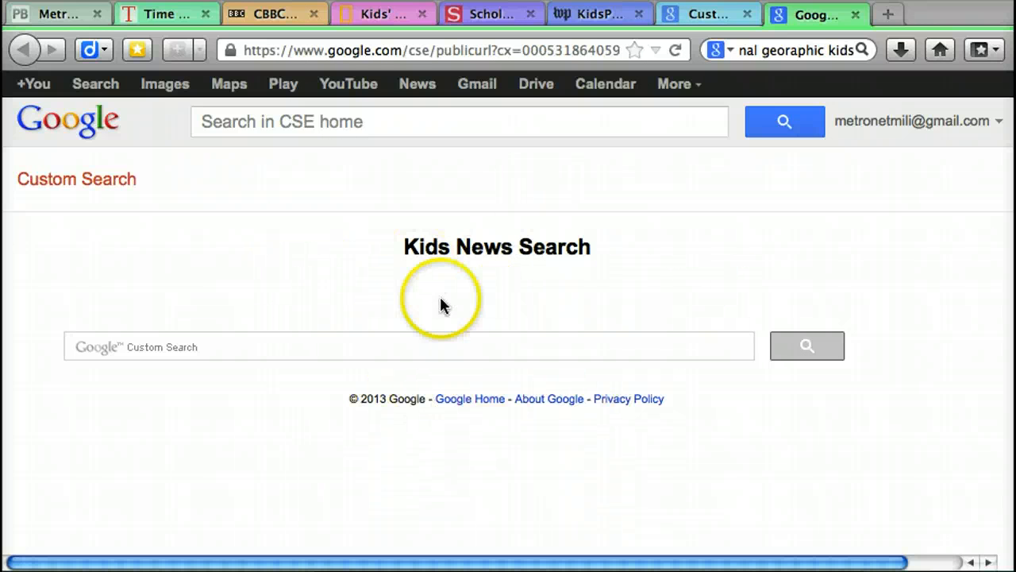
pyautogui.click(390, 50)
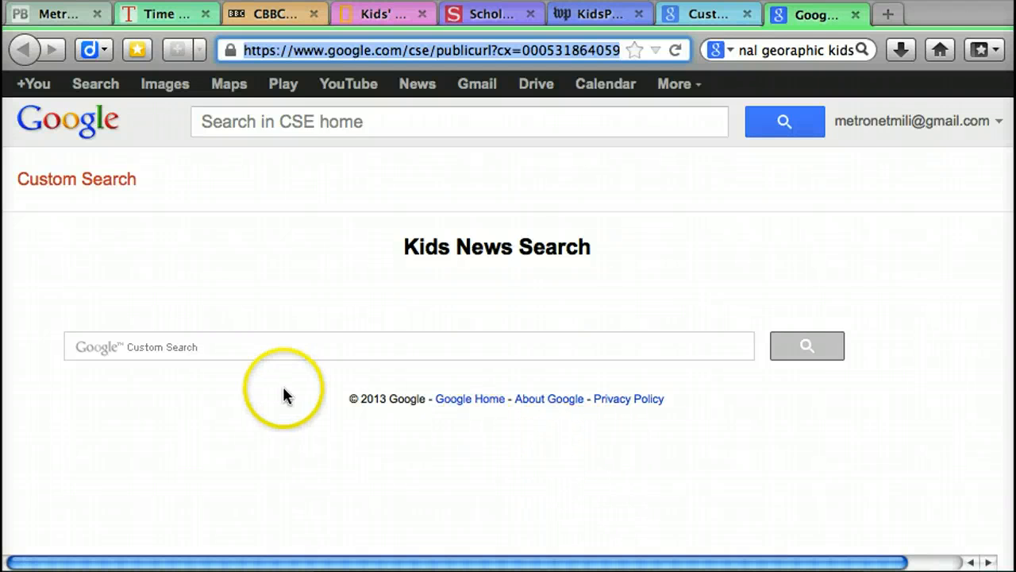
# Step: Run a test search for "mars rover" on the Kids News Search public page
pyautogui.click(222, 347)
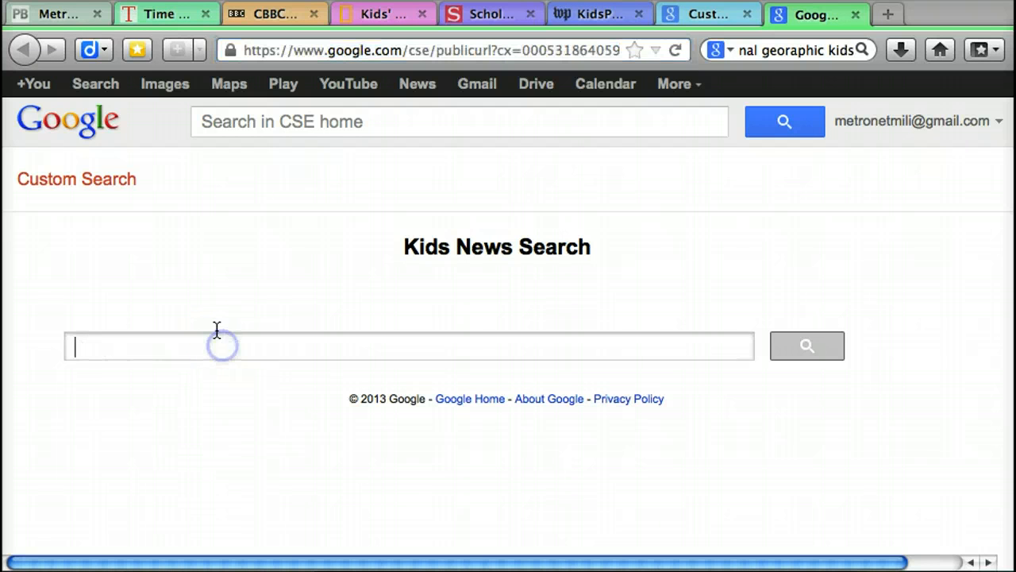
pyautogui.write('mars rover')
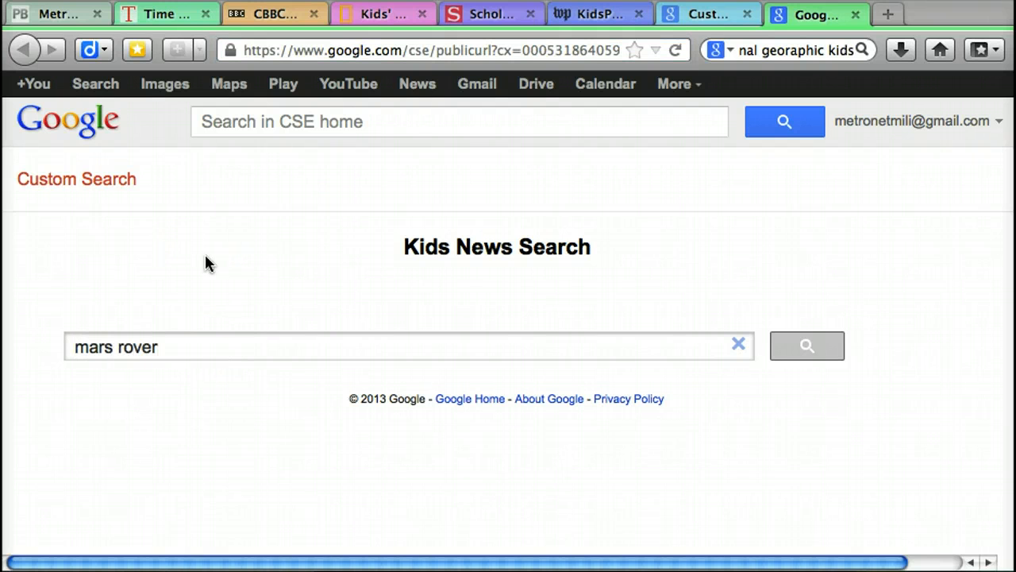
pyautogui.click(687, 347)
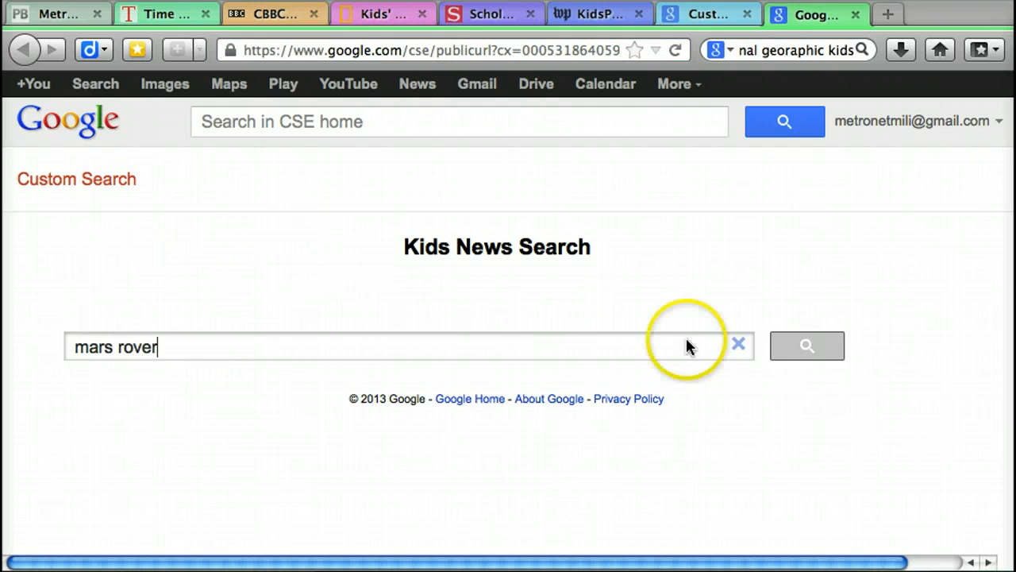
pyautogui.click(805, 350)
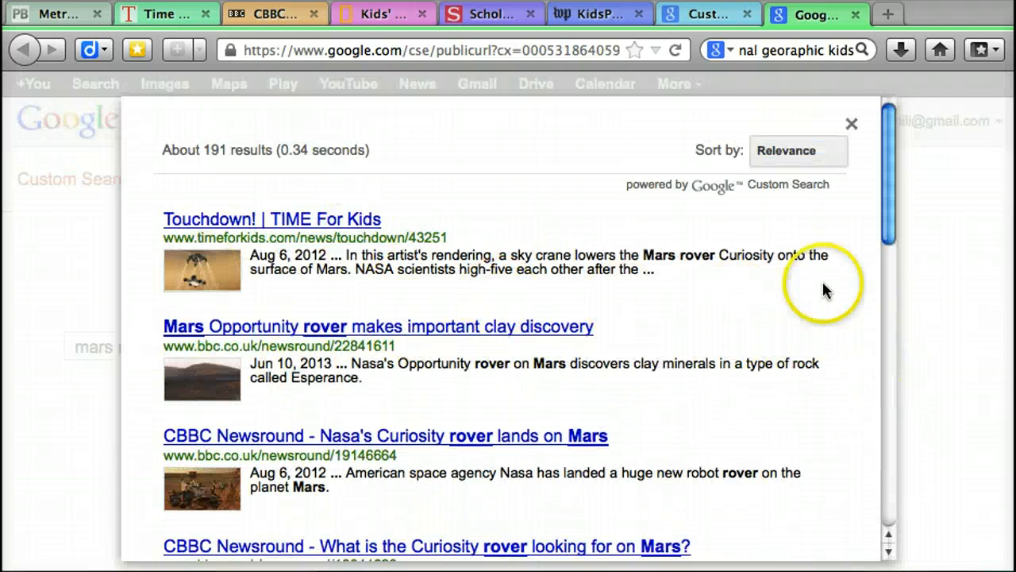
# Step: Look through the first page of mars rover results, and close both the results and the public search page
pyautogui.moveTo(885, 216); pyautogui.dragTo(889, 238)
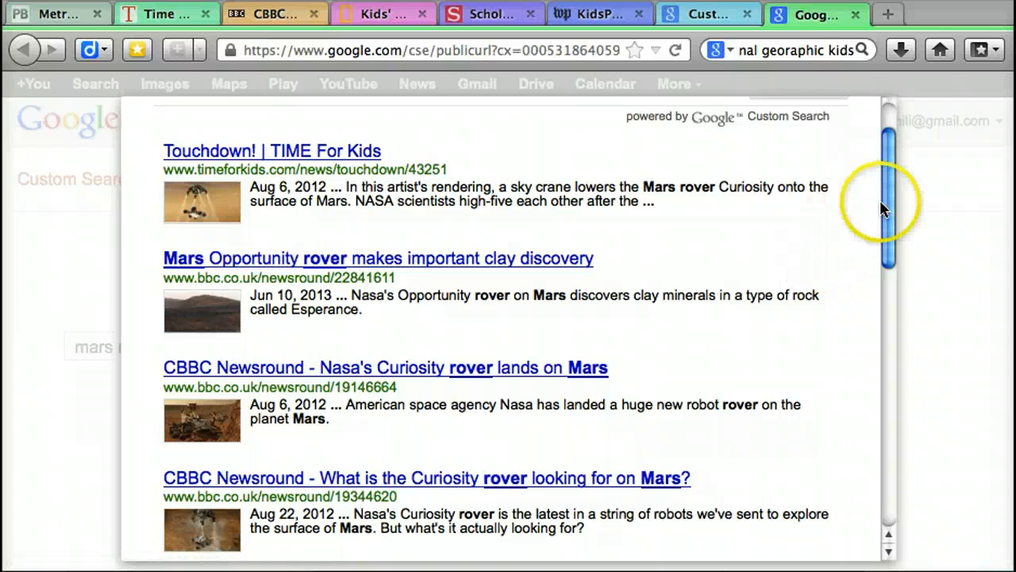
pyautogui.moveTo(888, 211); pyautogui.dragTo(907, 476)
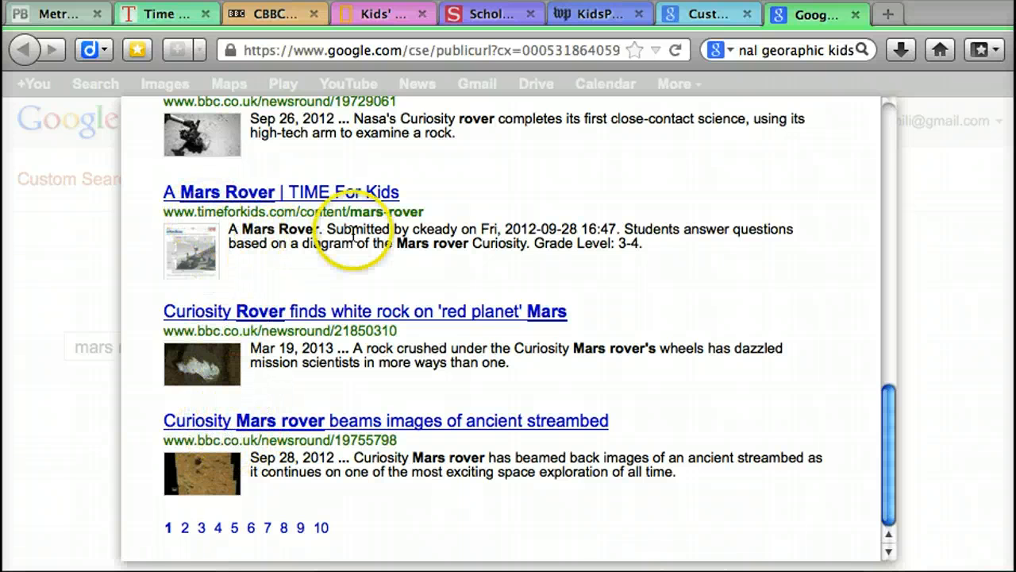
pyautogui.moveTo(888, 427); pyautogui.dragTo(873, 139)
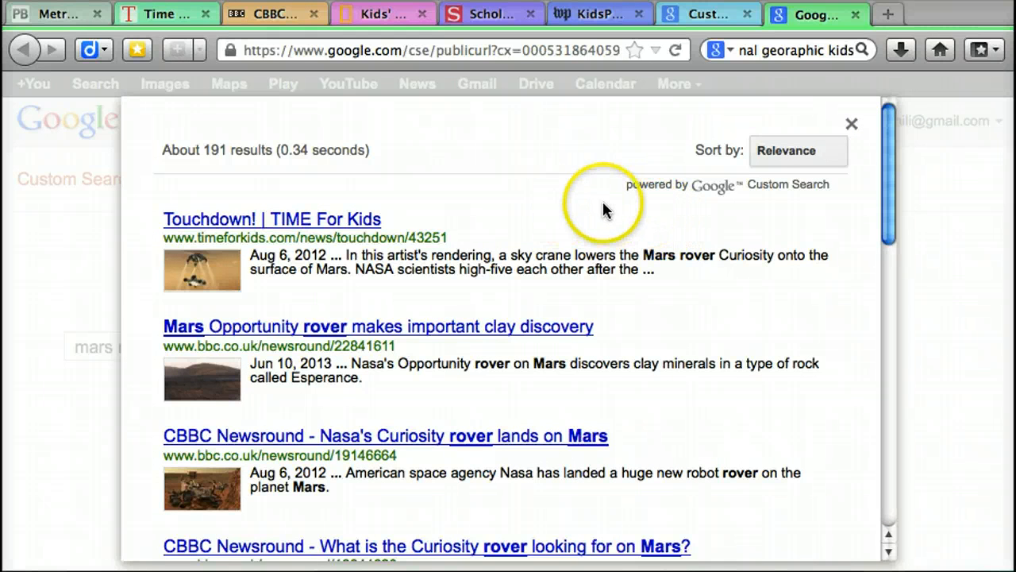
pyautogui.click(854, 126)
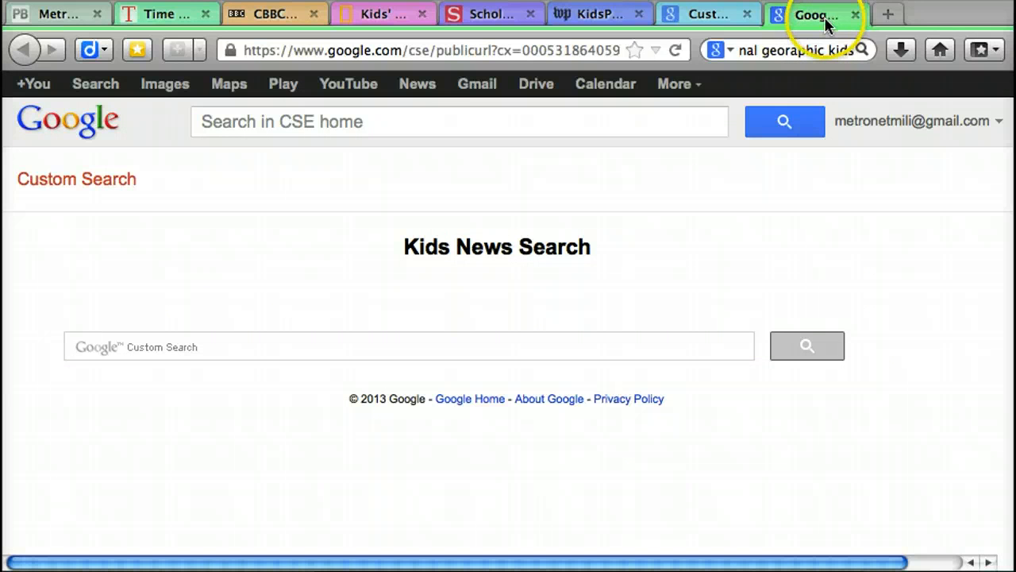
pyautogui.click(854, 16)
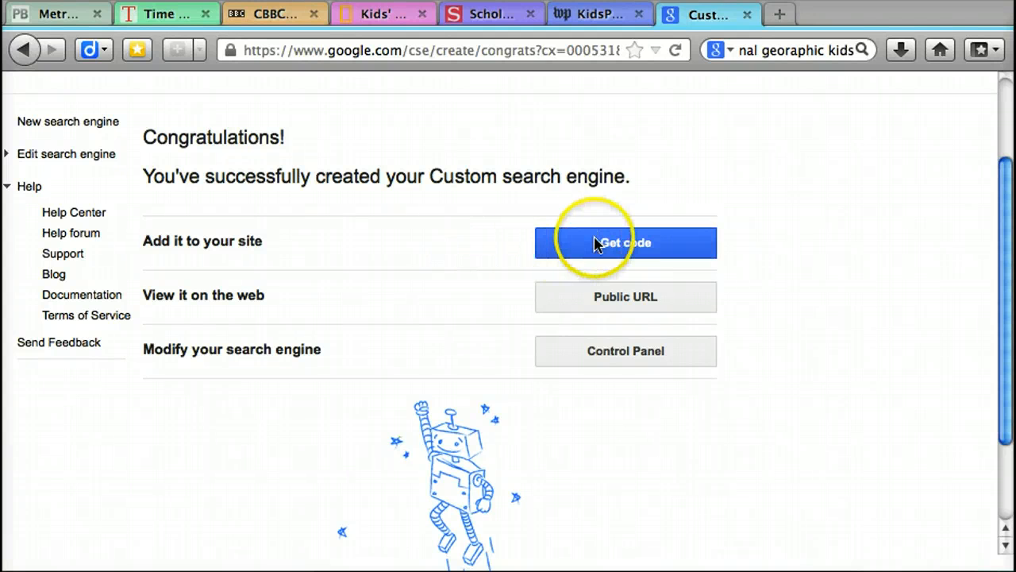
# Step: Get the embed code for the Kids News Search engine and copy the whole script
pyautogui.click(596, 242)
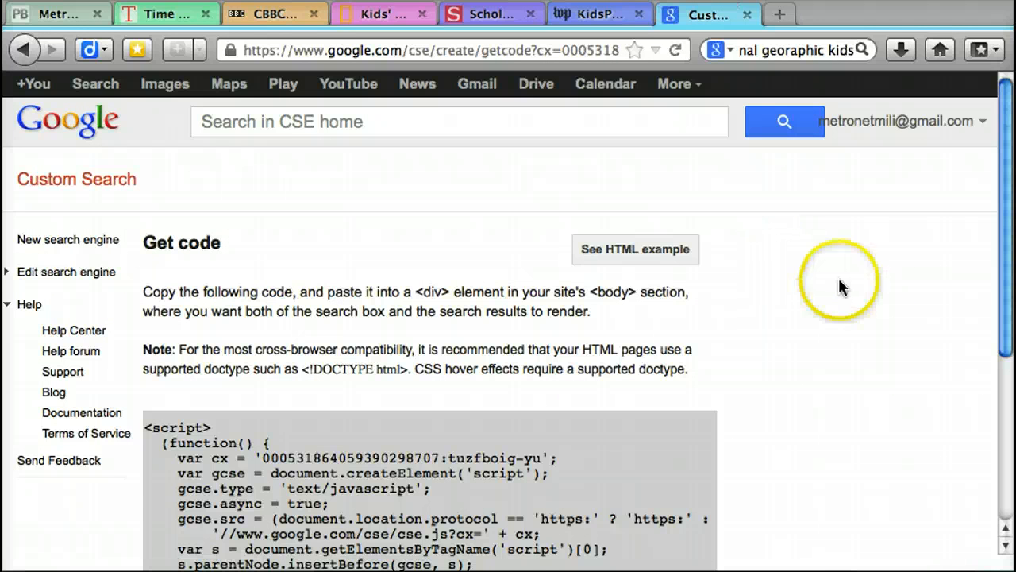
pyautogui.moveTo(1005, 288); pyautogui.dragTo(1011, 394)
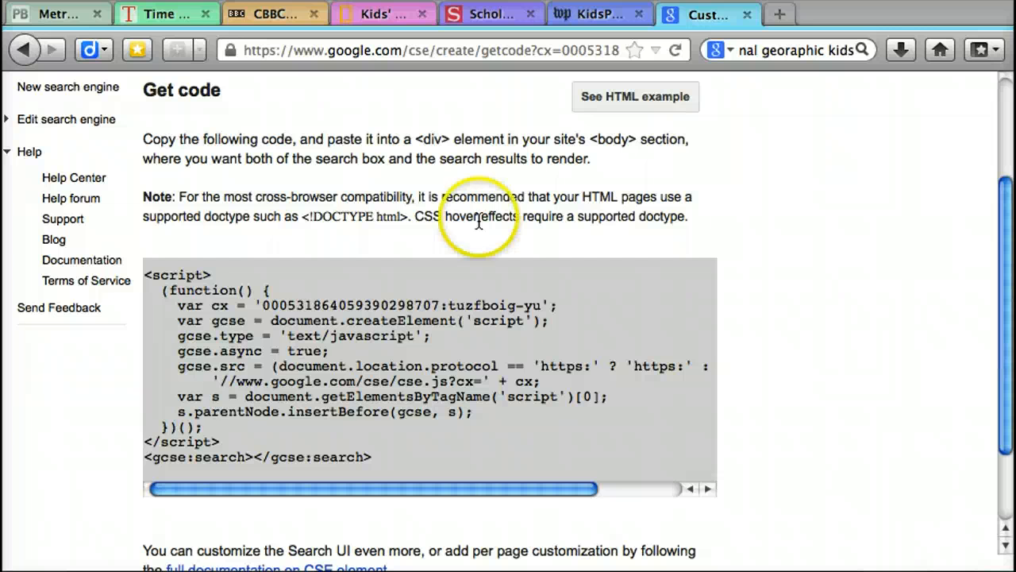
pyautogui.click(208, 290)
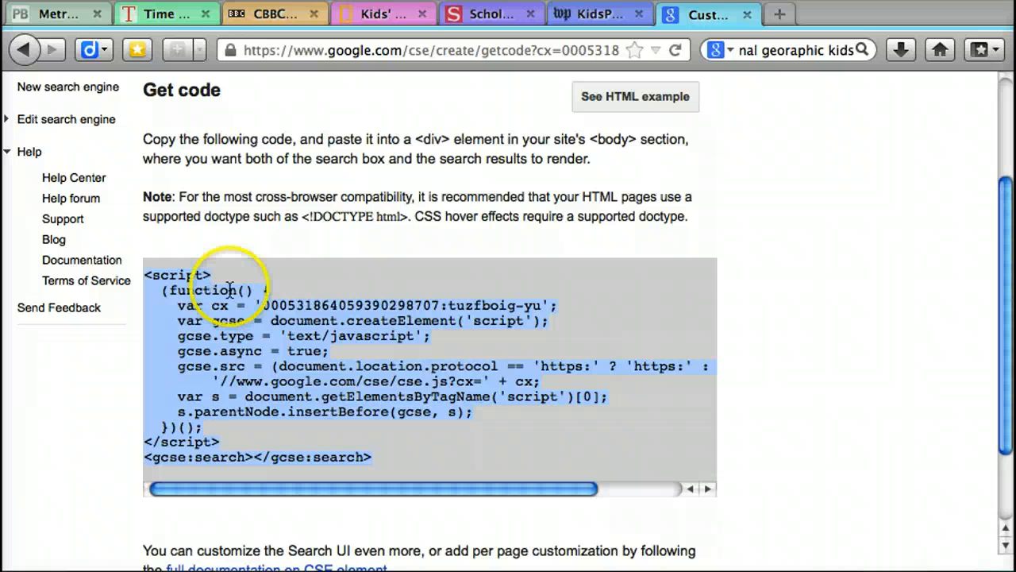
# Step: Edit the PBworks page 13-14 MPS MILI September, adding "Check out my search for Kids News:" above its first heading with an empty line below
pyautogui.click(60, 13)
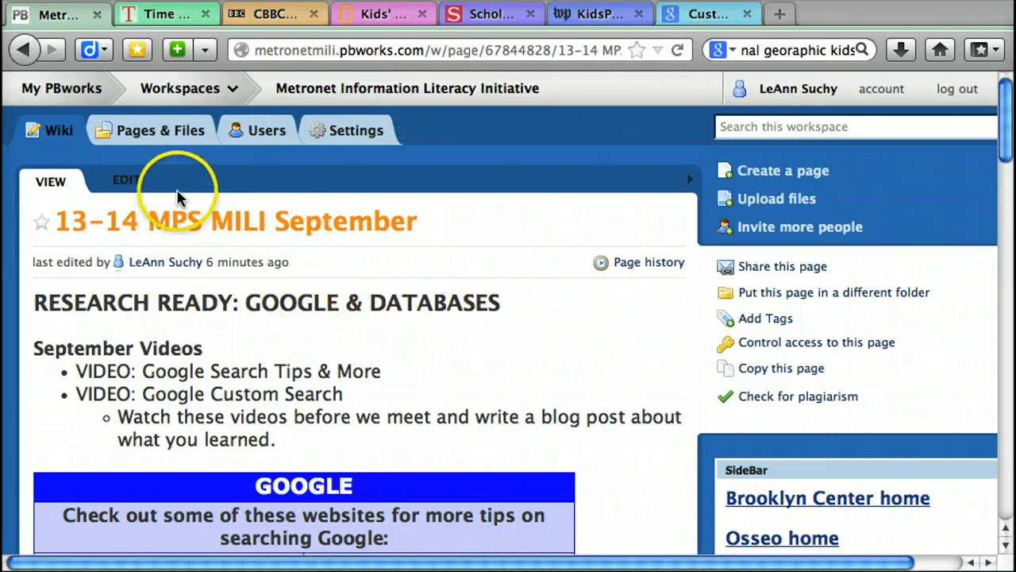
pyautogui.click(133, 186)
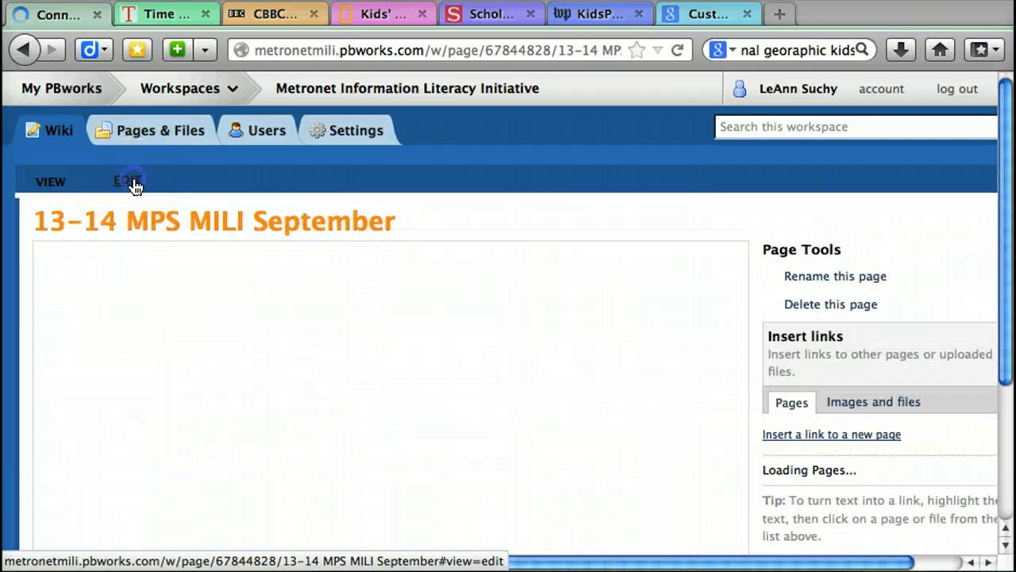
pyautogui.click(42, 321)
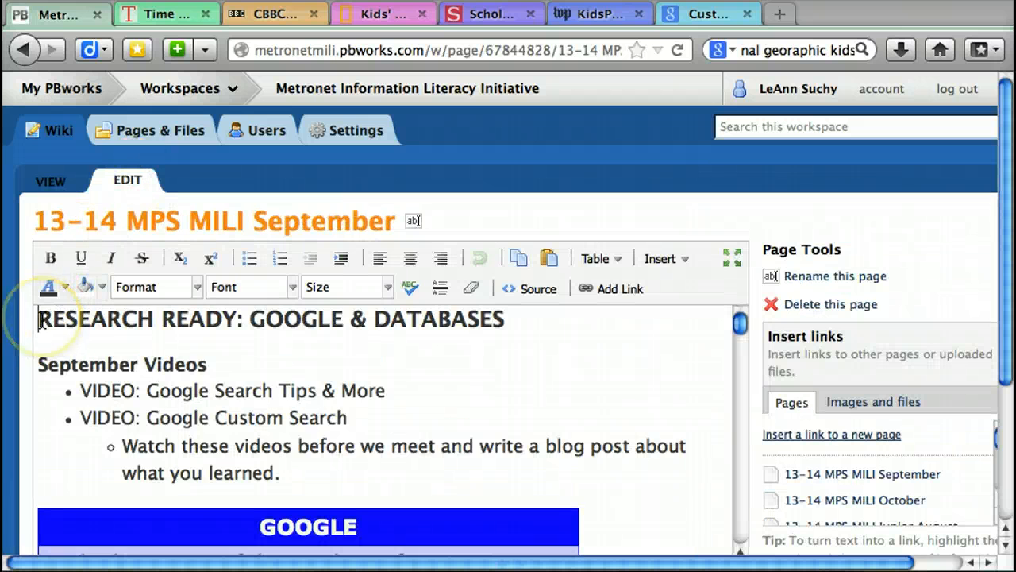
pyautogui.press('Return')
pyautogui.press('Return')
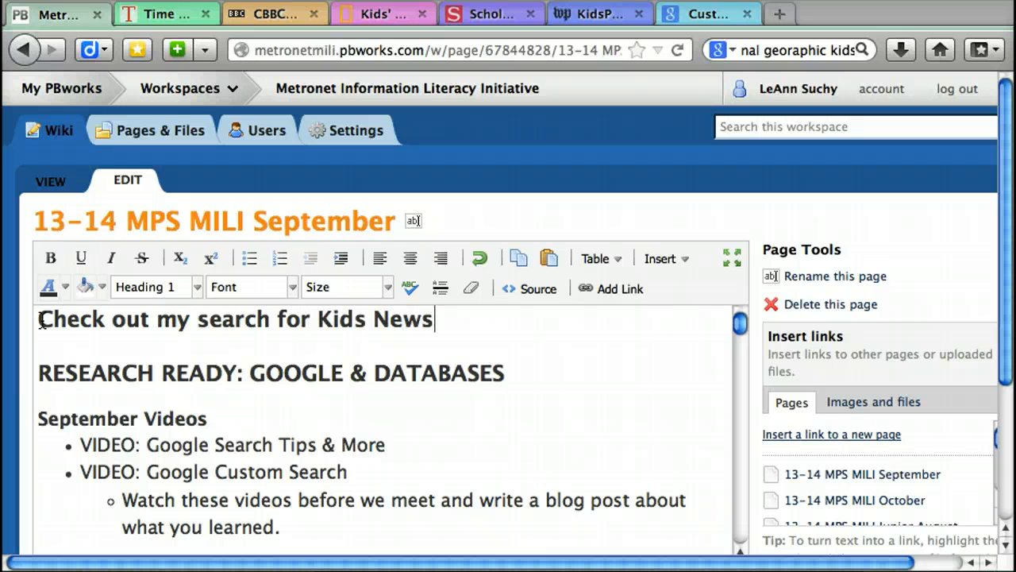
pyautogui.press('Return')
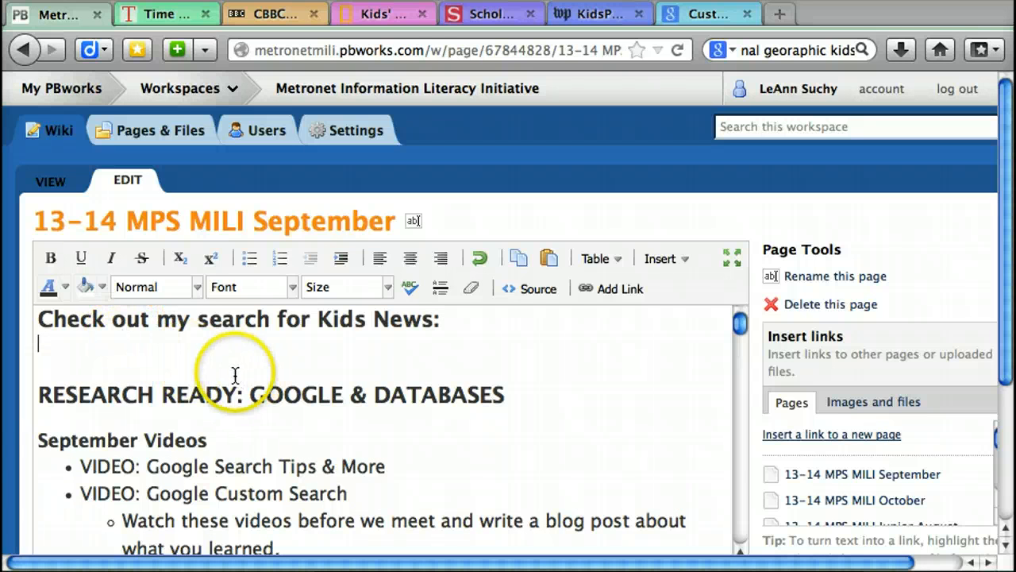
# Step: Insert the copied search code as an HTML/JavaScript plugin below the new heading, allowing JavaScript, and save the wiki page
pyautogui.click(681, 260)
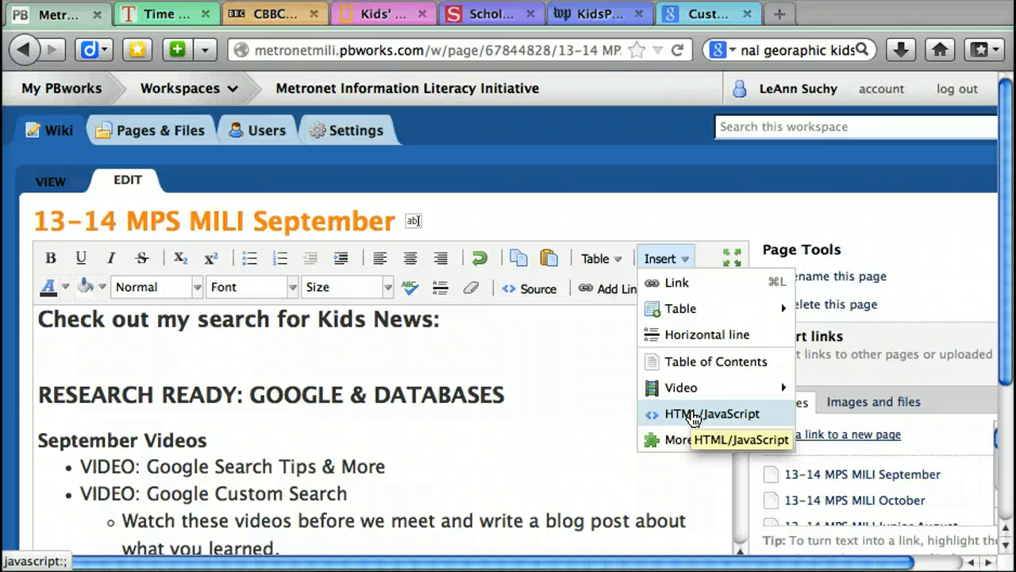
pyautogui.click(694, 414)
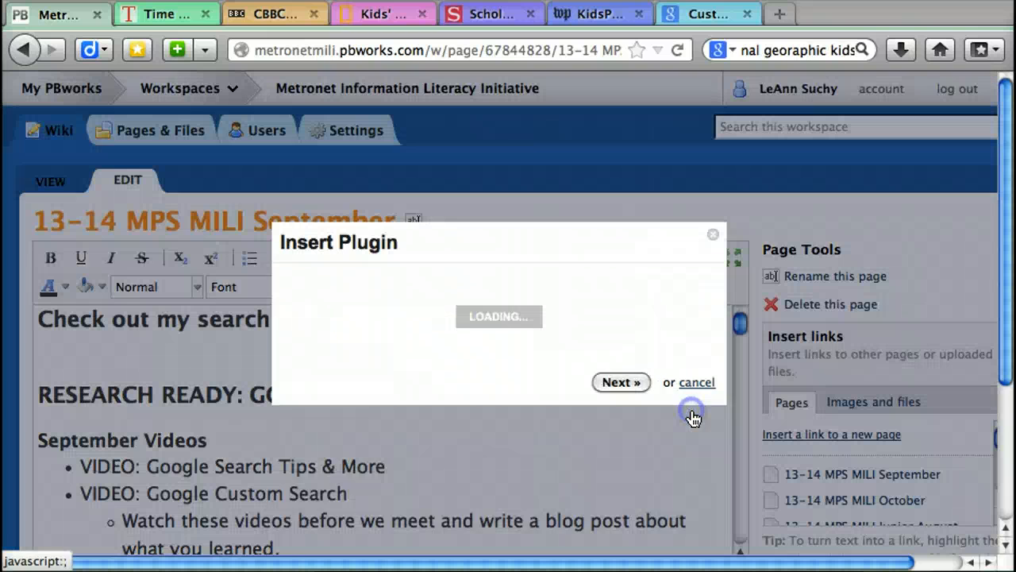
pyautogui.click(403, 381)
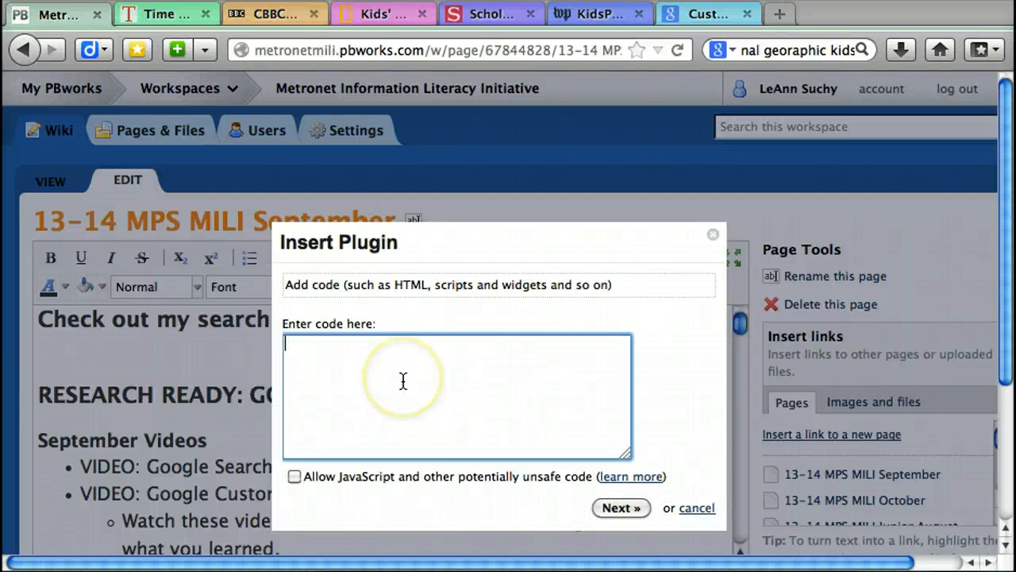
pyautogui.press('super+v')
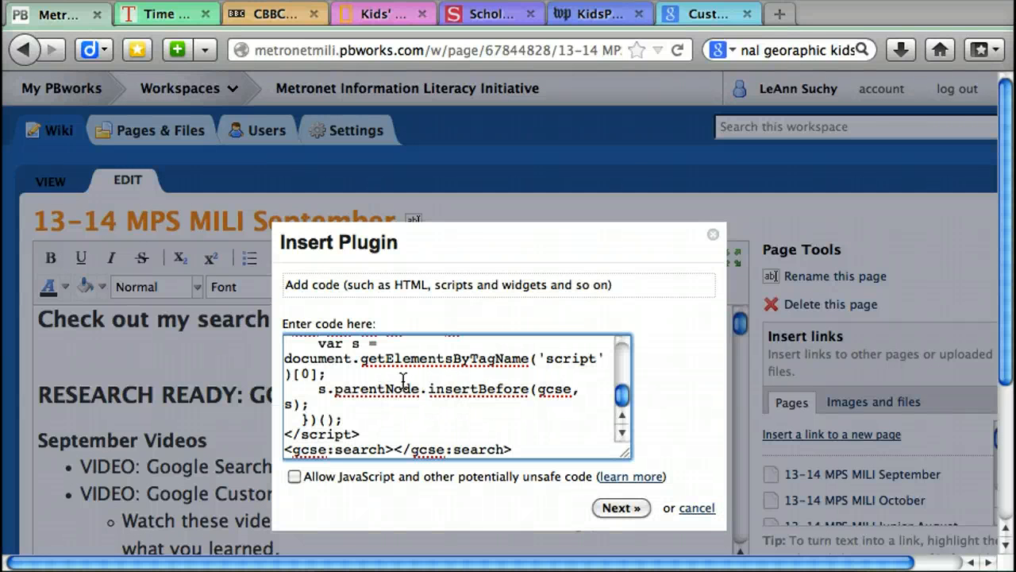
pyautogui.click(294, 477)
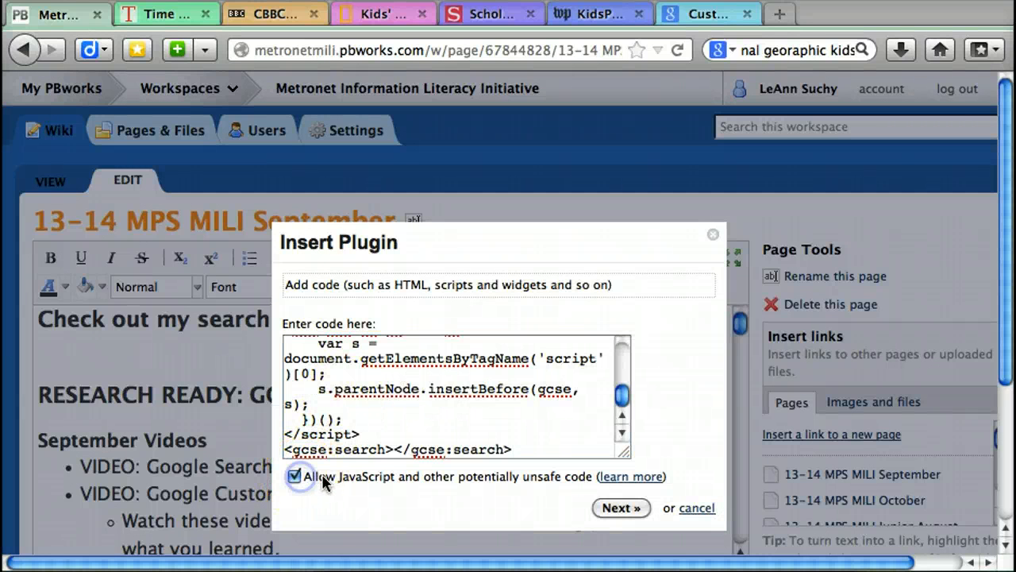
pyautogui.click(617, 507)
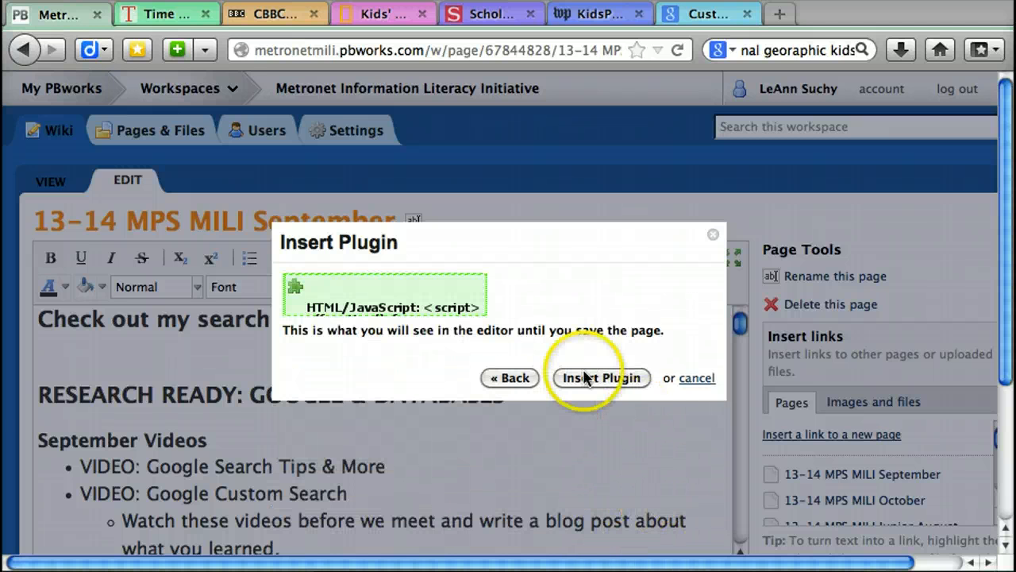
pyautogui.click(587, 379)
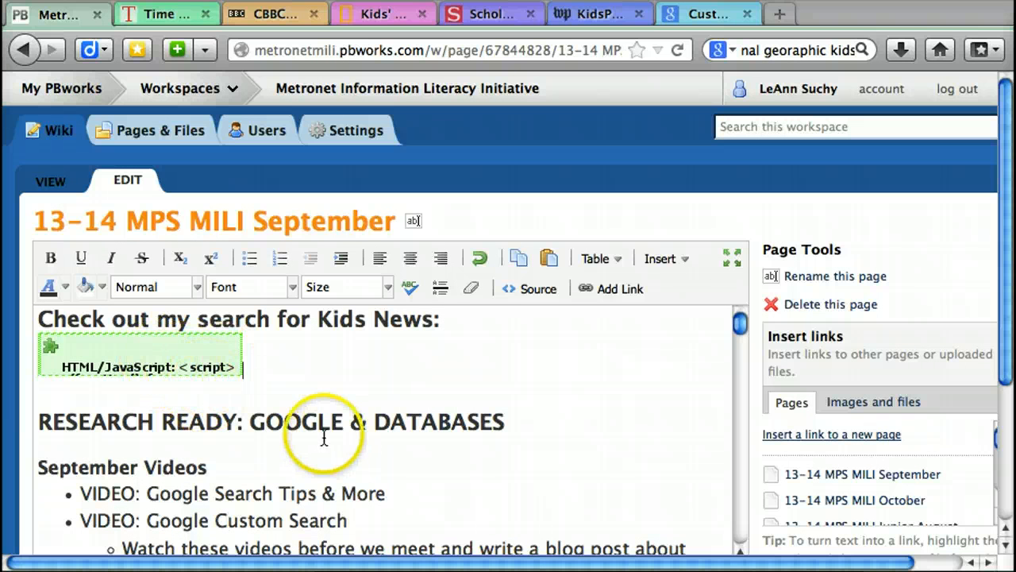
pyautogui.moveTo(1005, 301); pyautogui.dragTo(1006, 476)
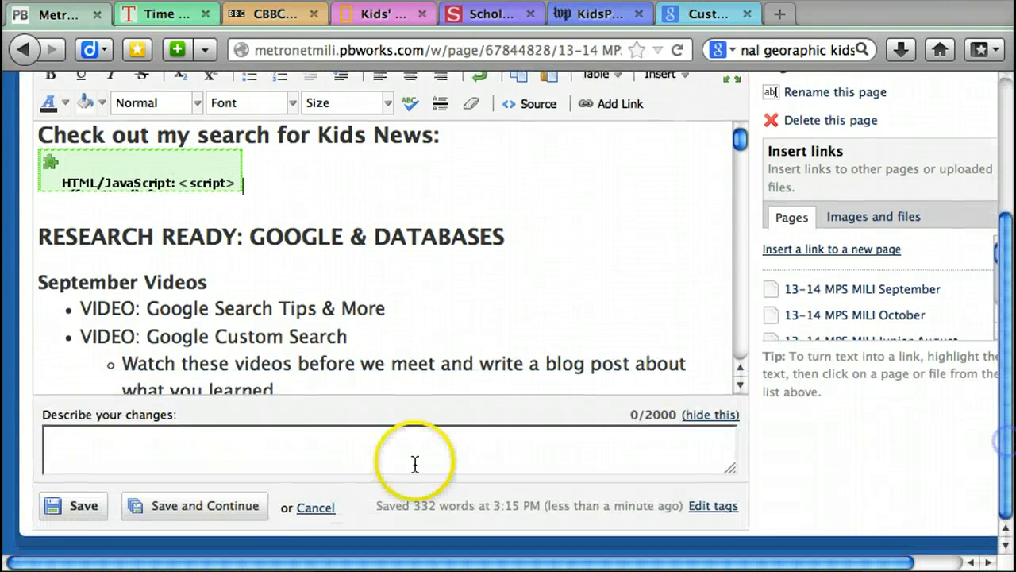
pyautogui.click(84, 505)
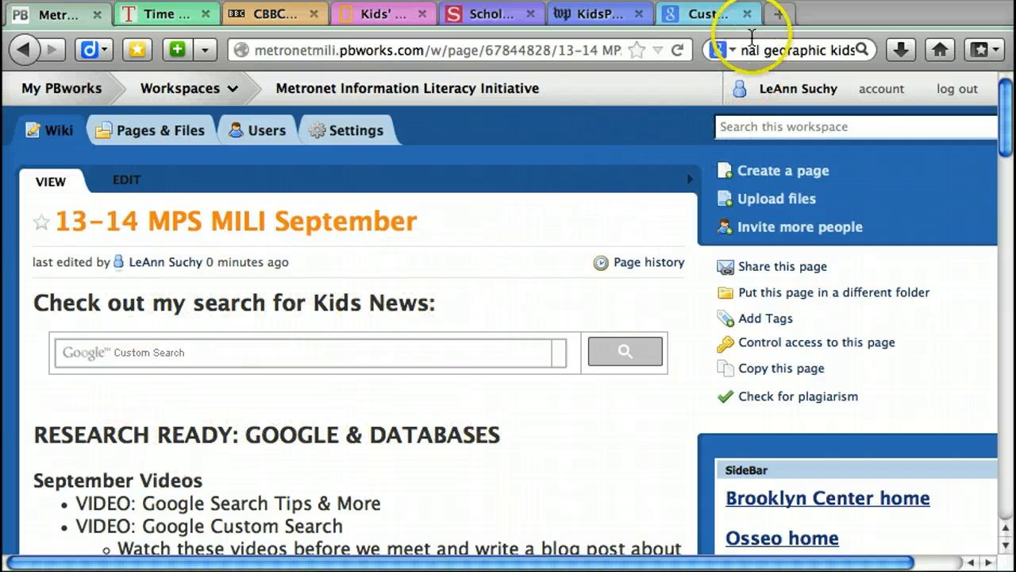
# Step: Return to Google Custom Search, open Kids News Search from the list of search engines, and review its basic settings and sites to search
pyautogui.click(709, 20)
pyautogui.click(824, 238)
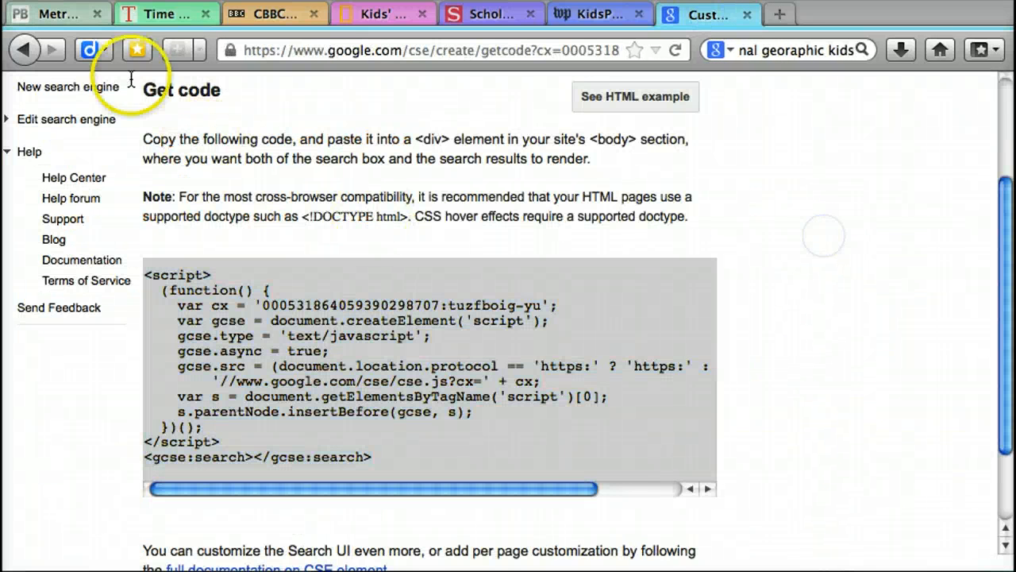
pyautogui.click(26, 52)
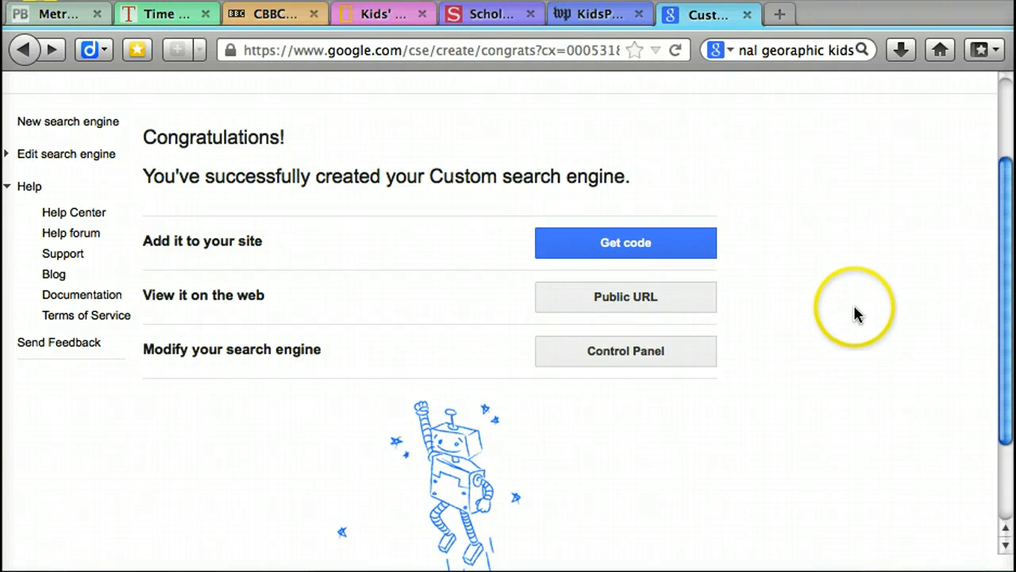
pyautogui.moveTo(998, 262); pyautogui.dragTo(997, 181)
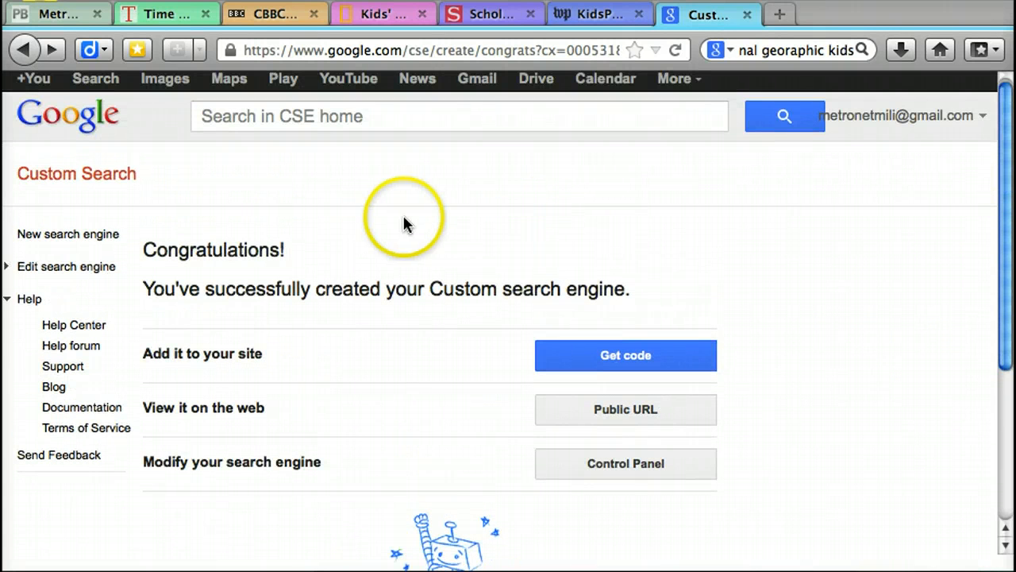
pyautogui.click(69, 187)
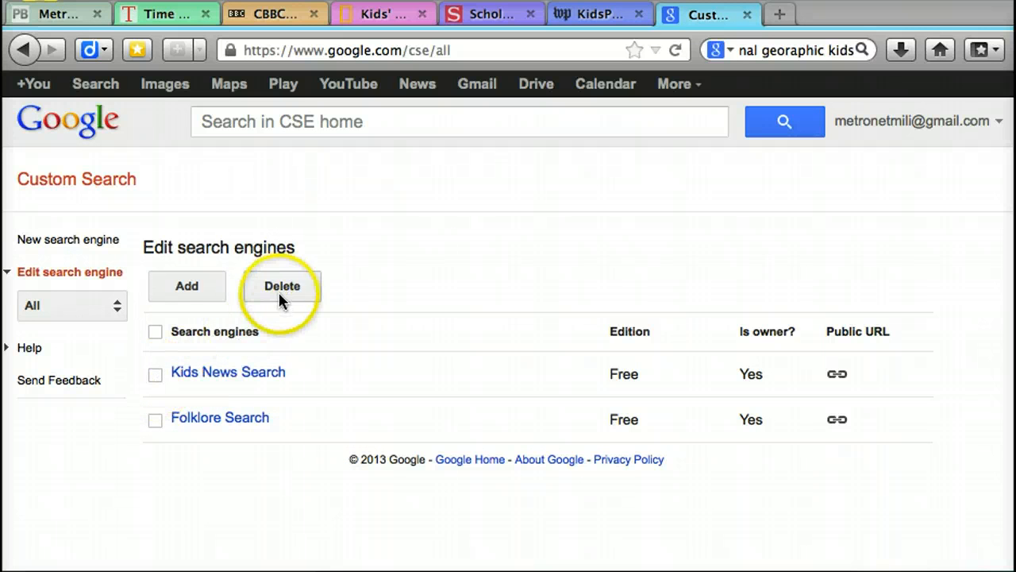
pyautogui.click(228, 380)
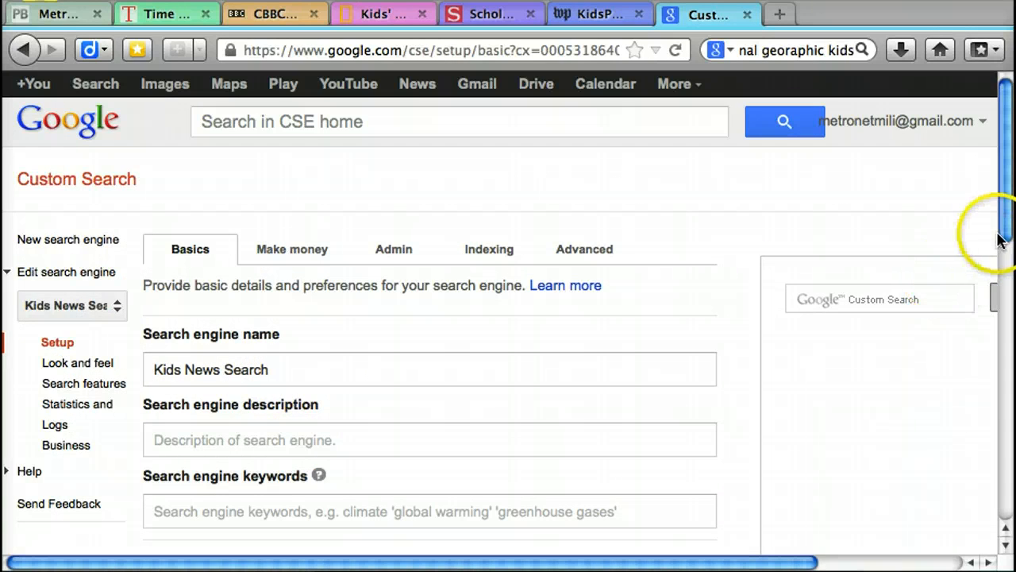
pyautogui.moveTo(1002, 227); pyautogui.dragTo(1004, 484)
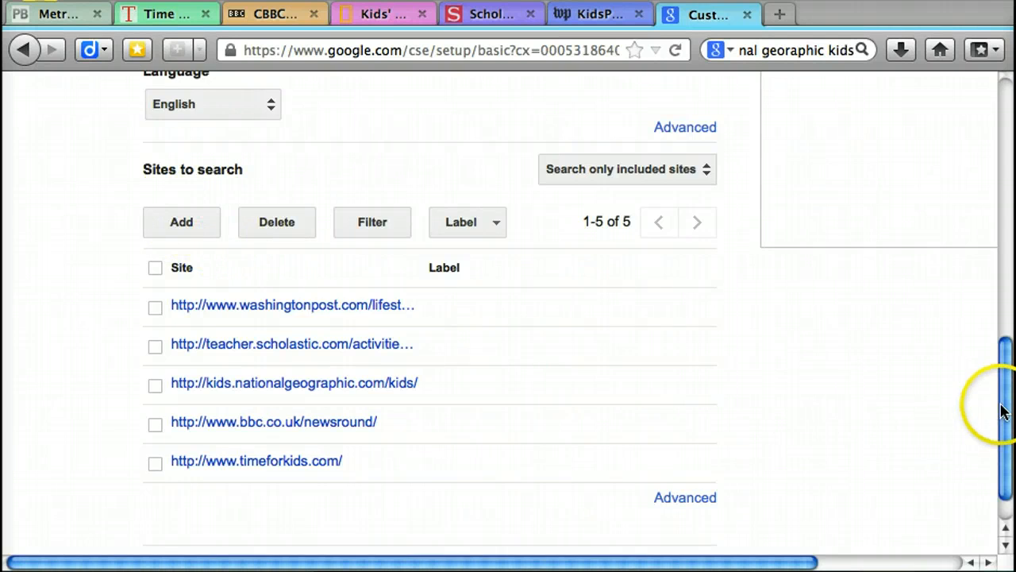
pyautogui.moveTo(1001, 410); pyautogui.dragTo(1000, 135)
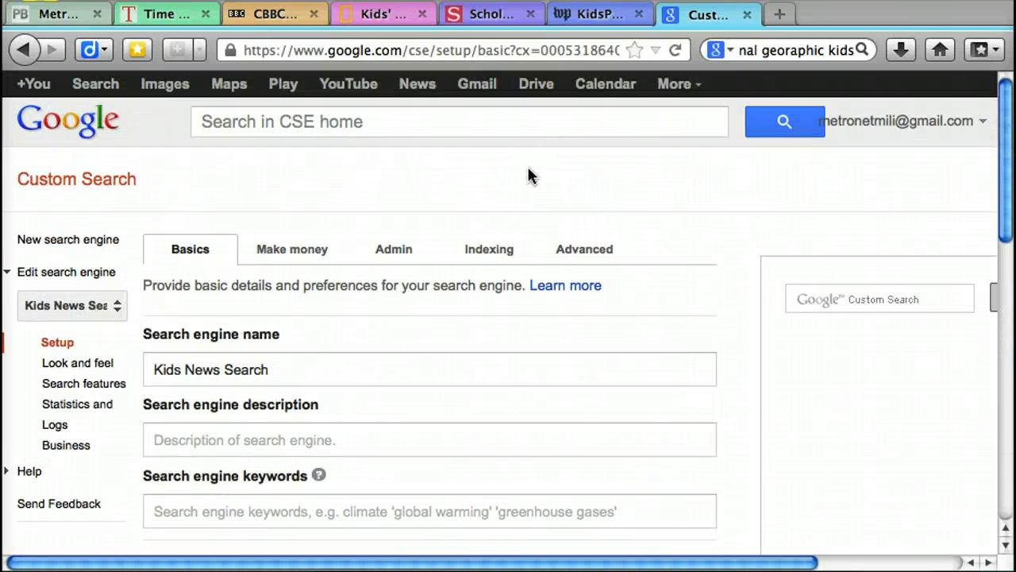